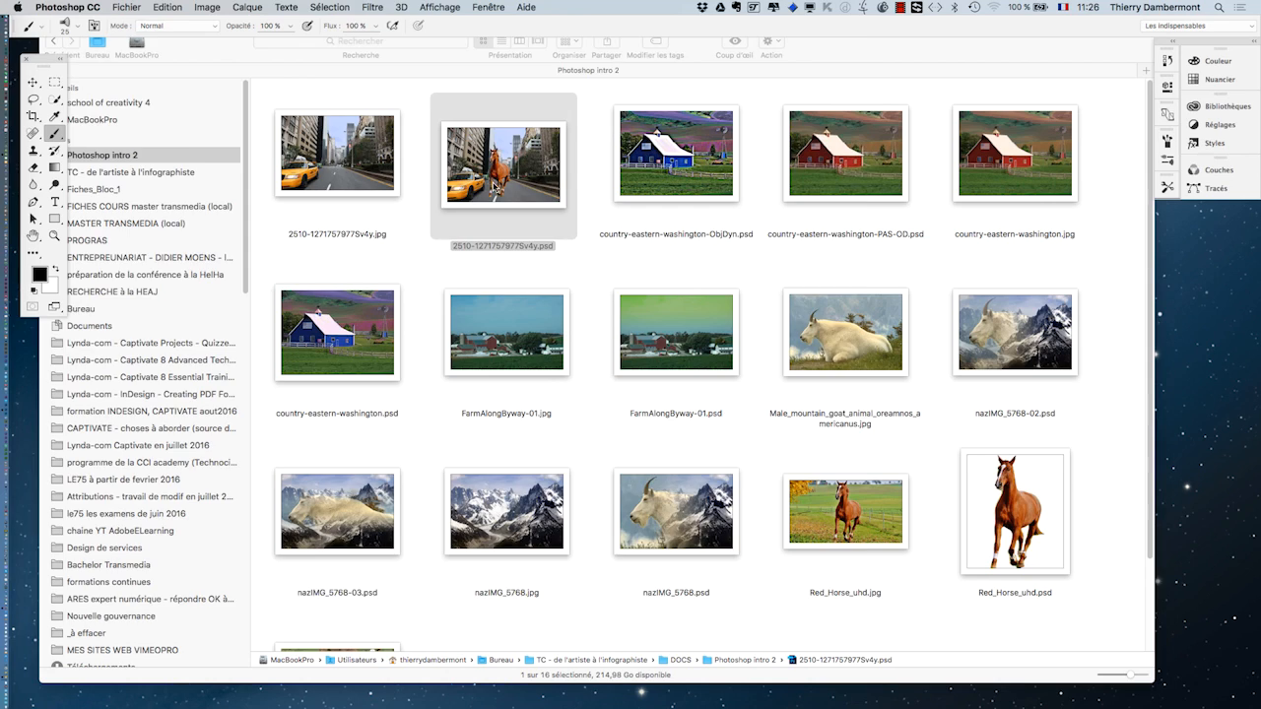
double_click(495, 187)
- Switch the document to full-screen view and pan around the street photo
key(f)
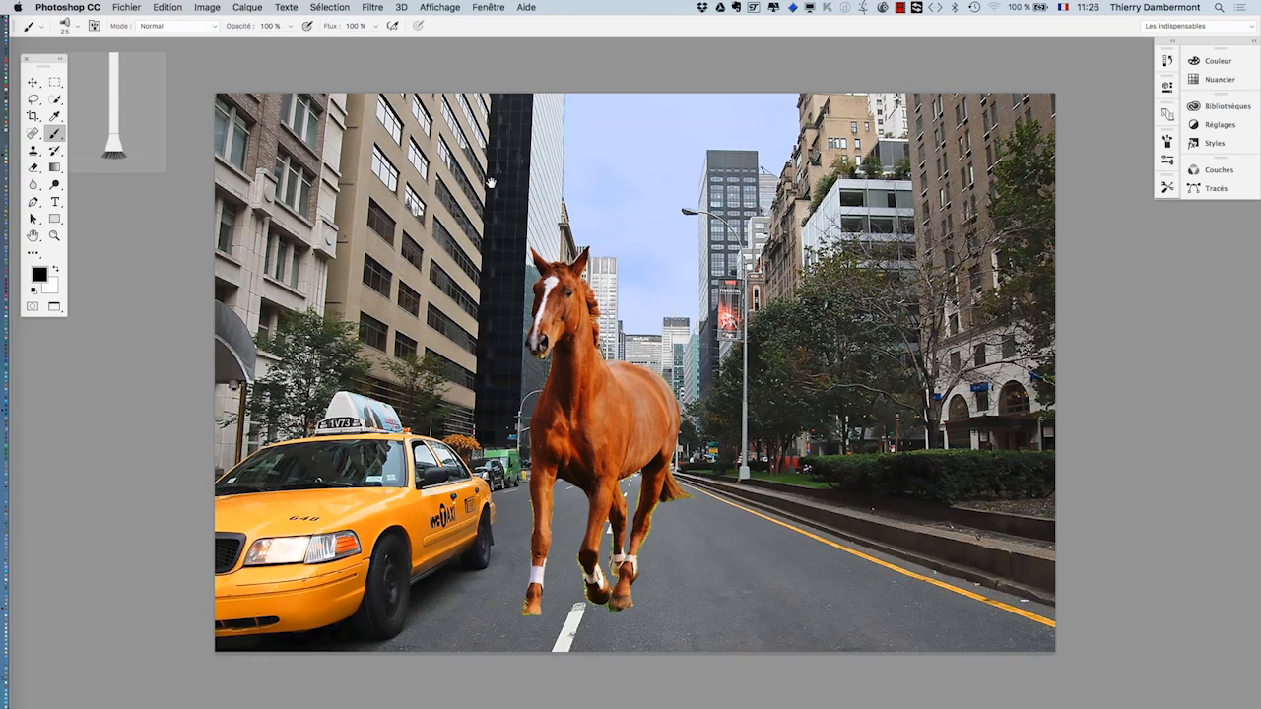
scroll(490, 183, down, 2)
scroll(491, 184, right, 2)
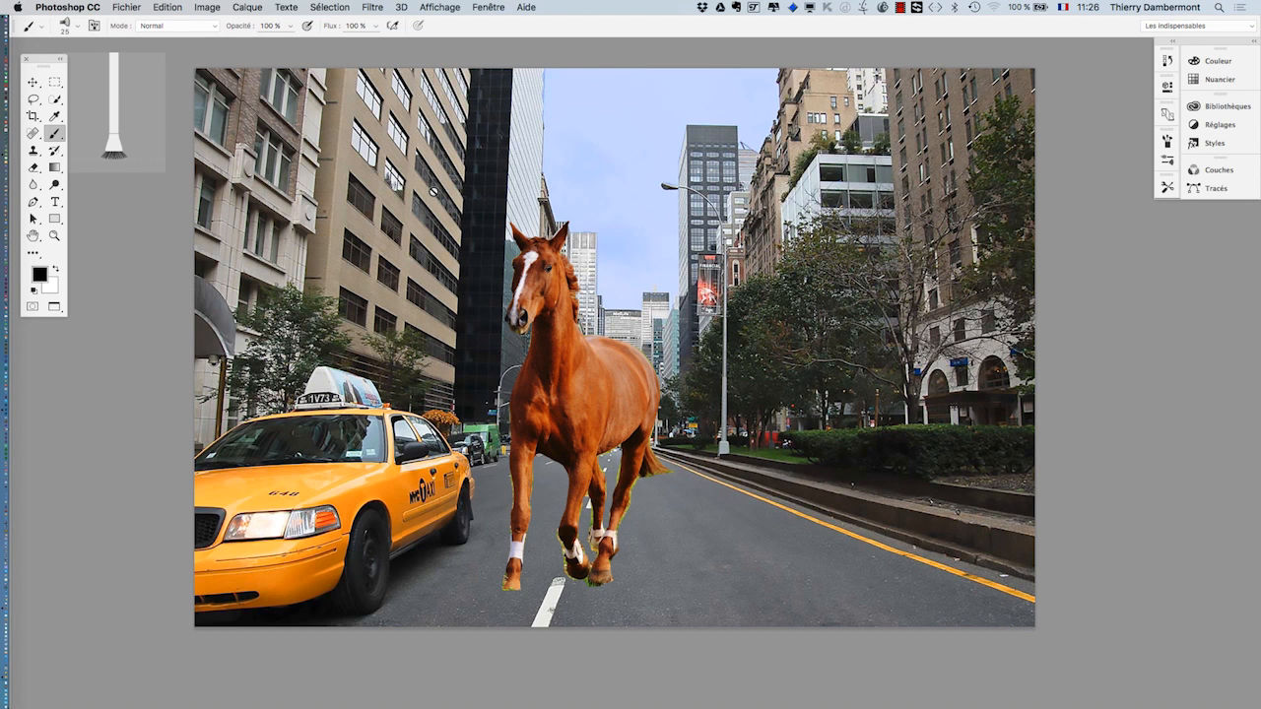
drag(709, 302, 655, 290)
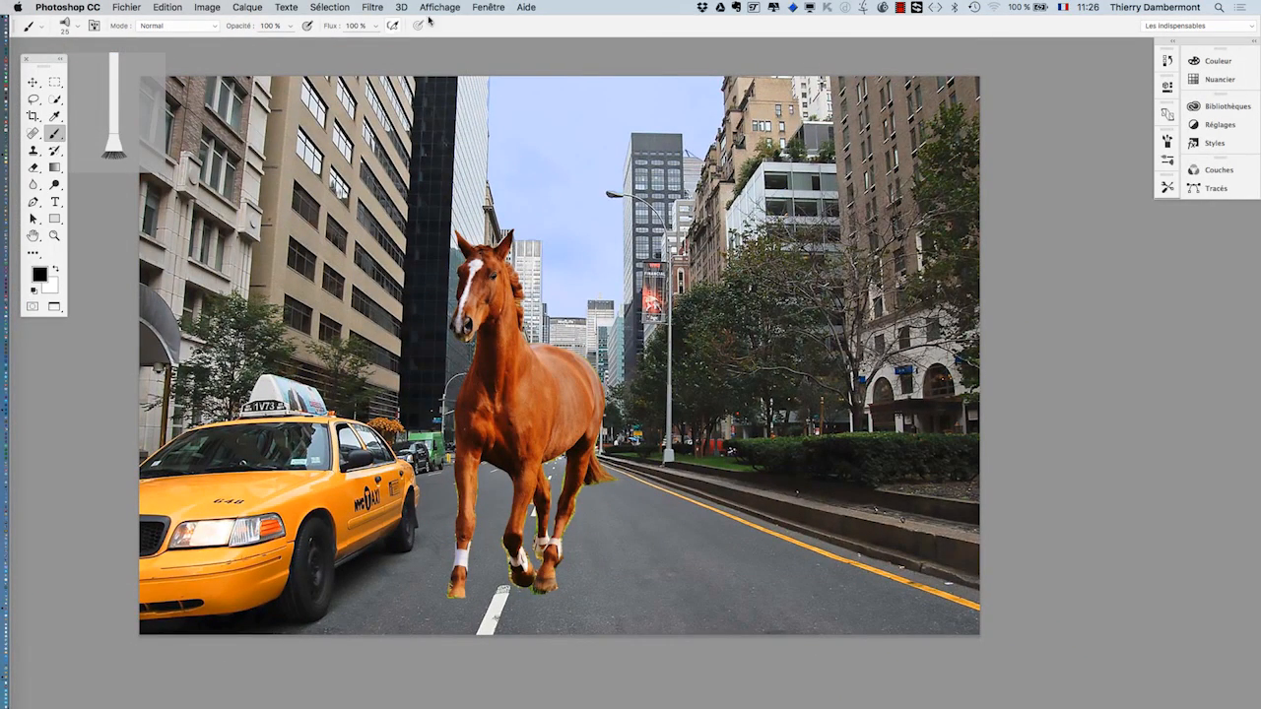
- Choose the hard round 30 px tip in the Forme panel, replacing the fan brush
click(479, 7)
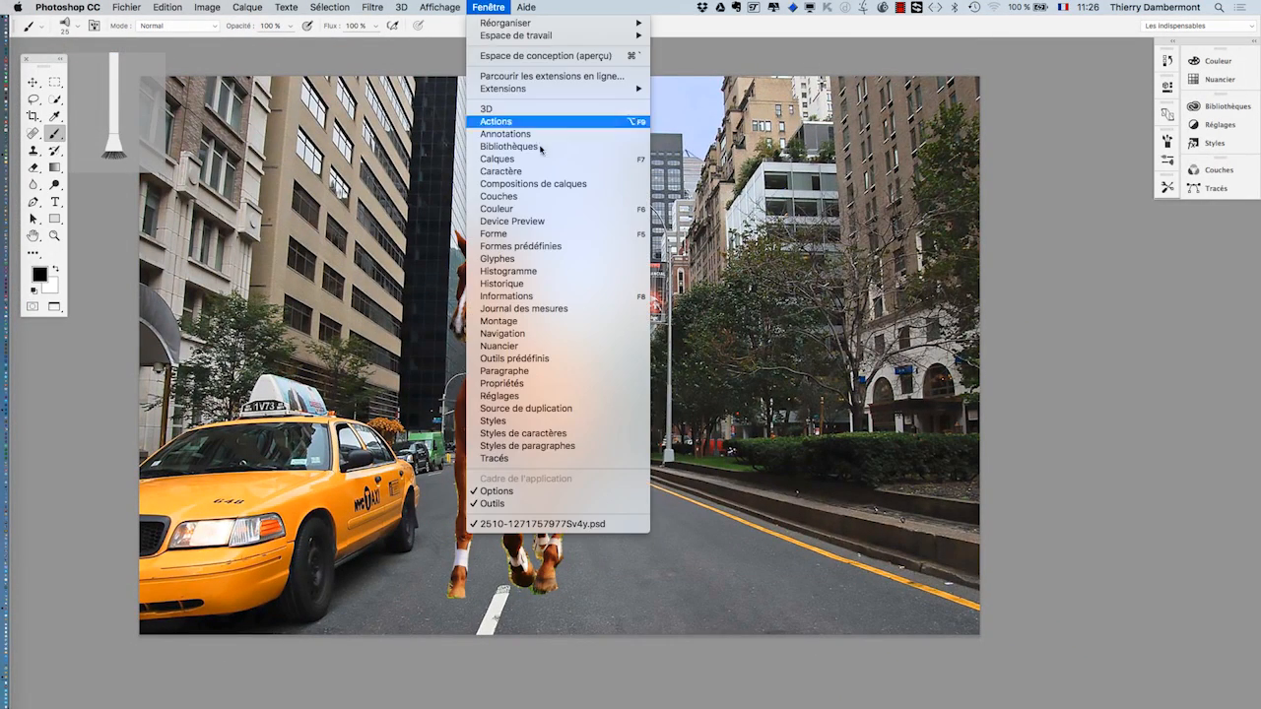
click(559, 238)
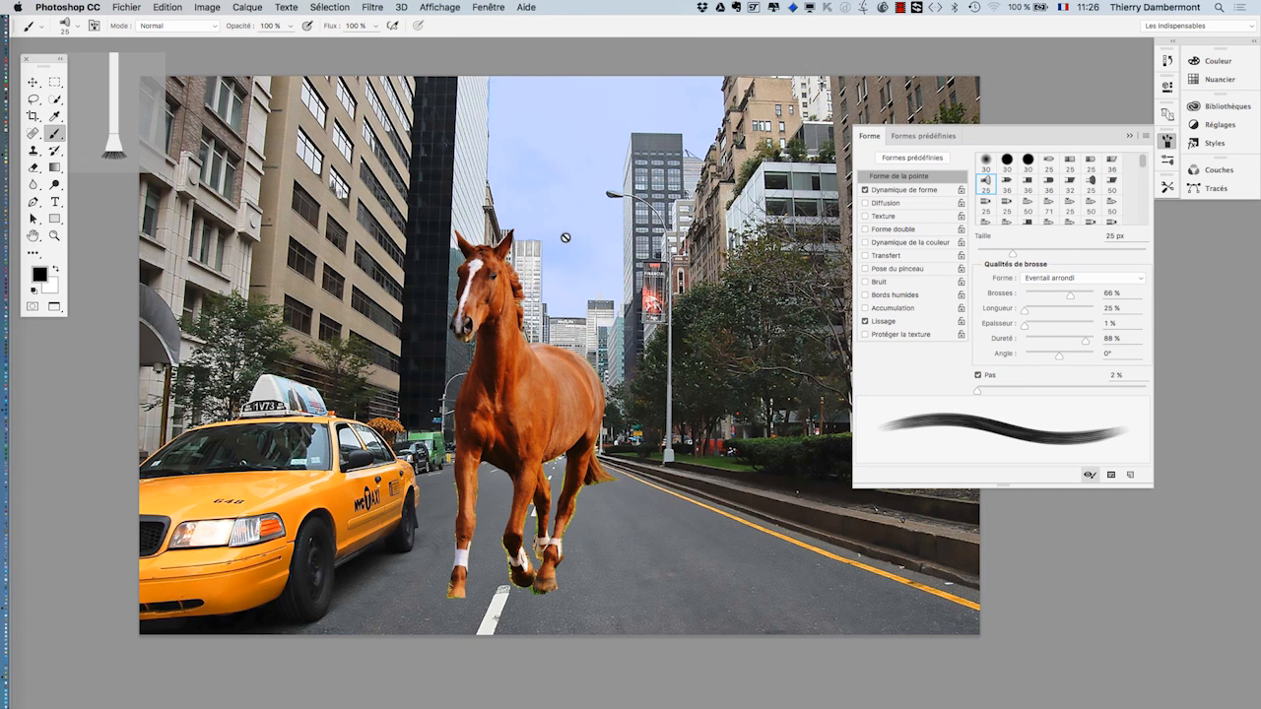
click(1006, 164)
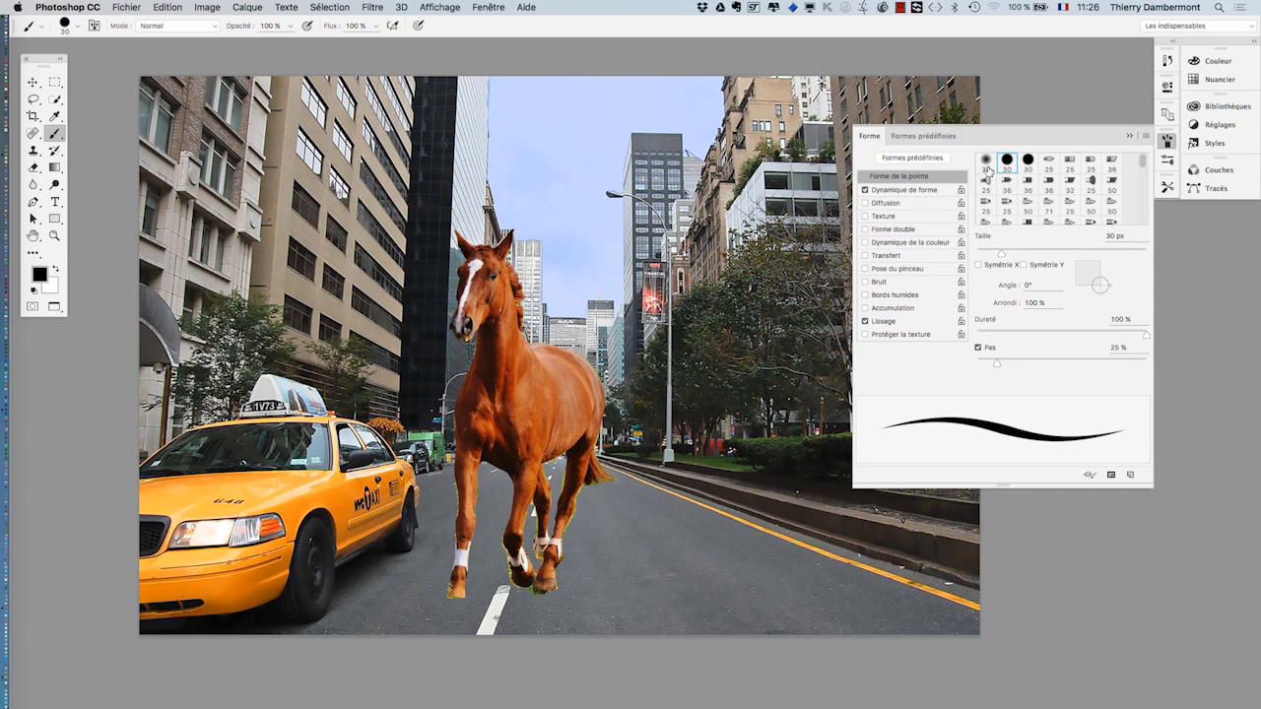
click(1129, 136)
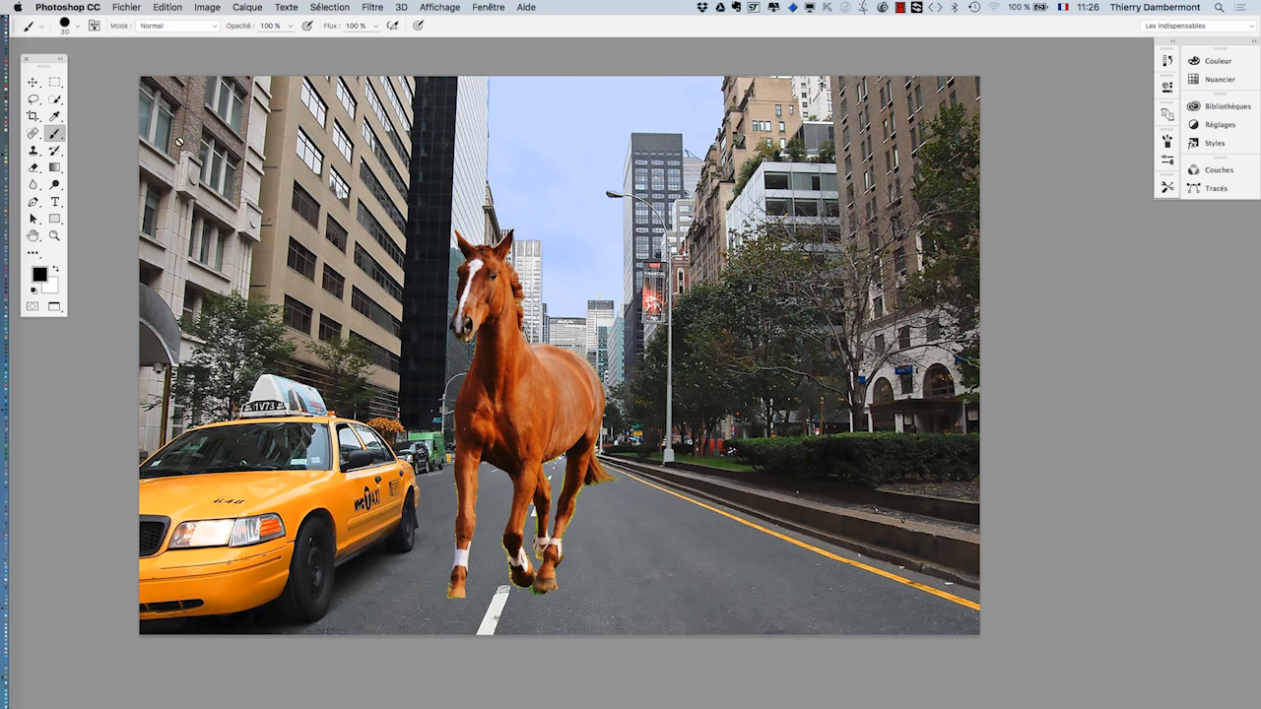
click(477, 8)
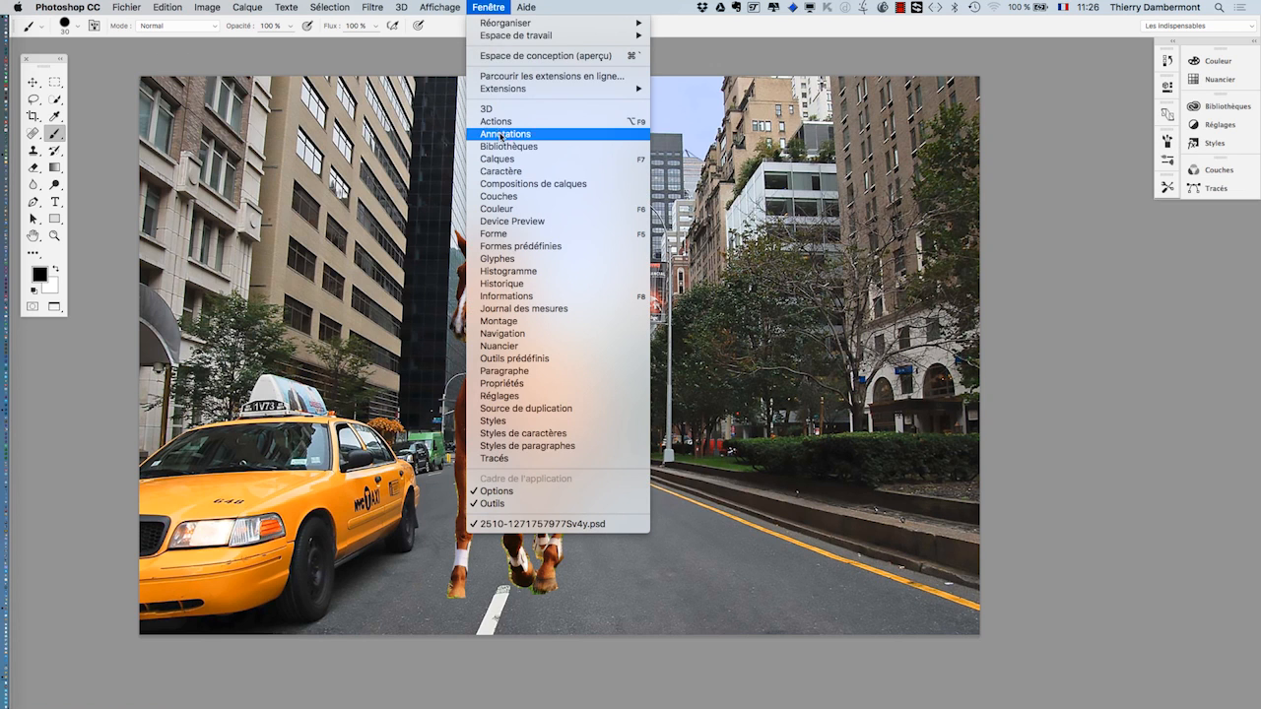
- Show the Calques panel over the photo's upper right and select the Arrière-plan layer
click(512, 160)
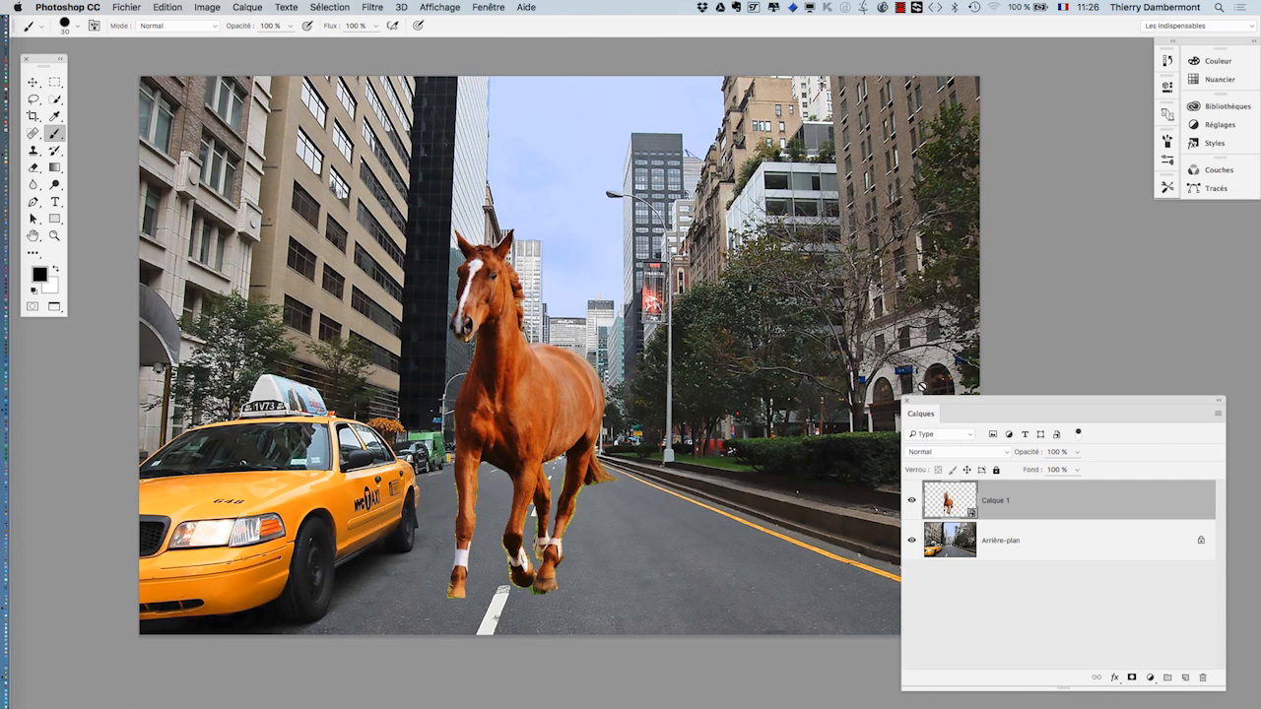
drag(947, 405, 795, 168)
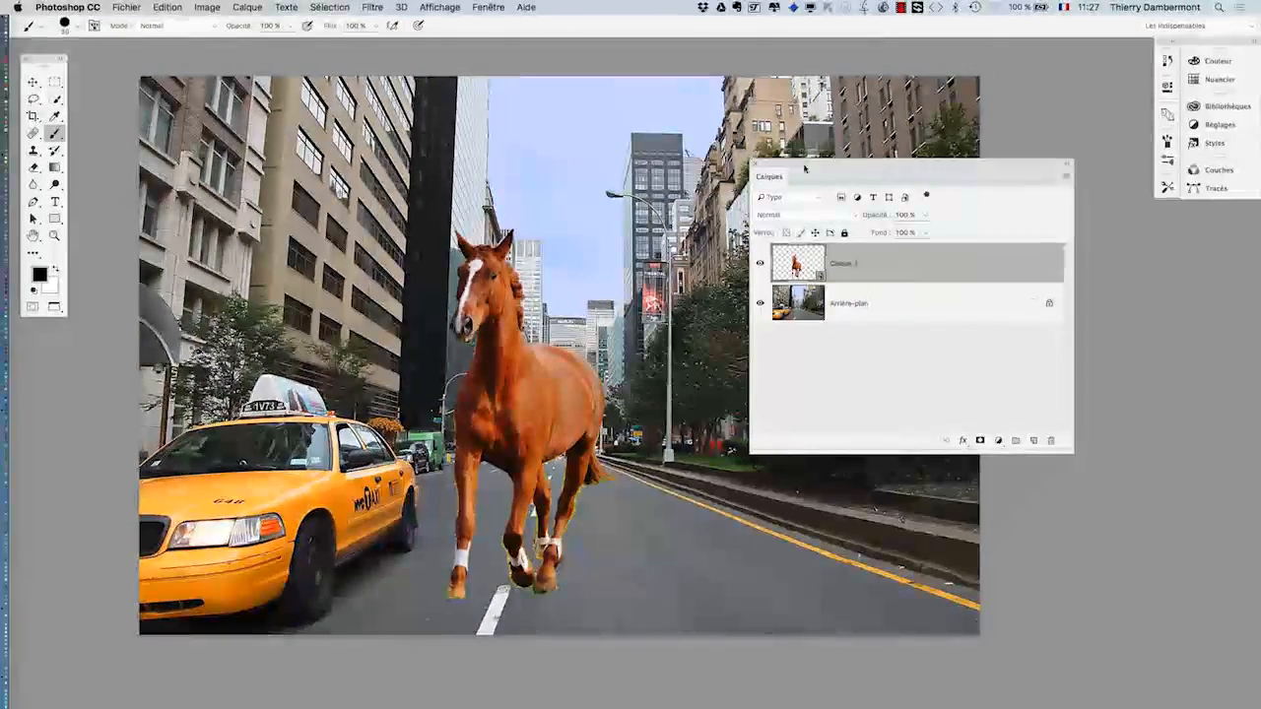
drag(804, 166, 934, 241)
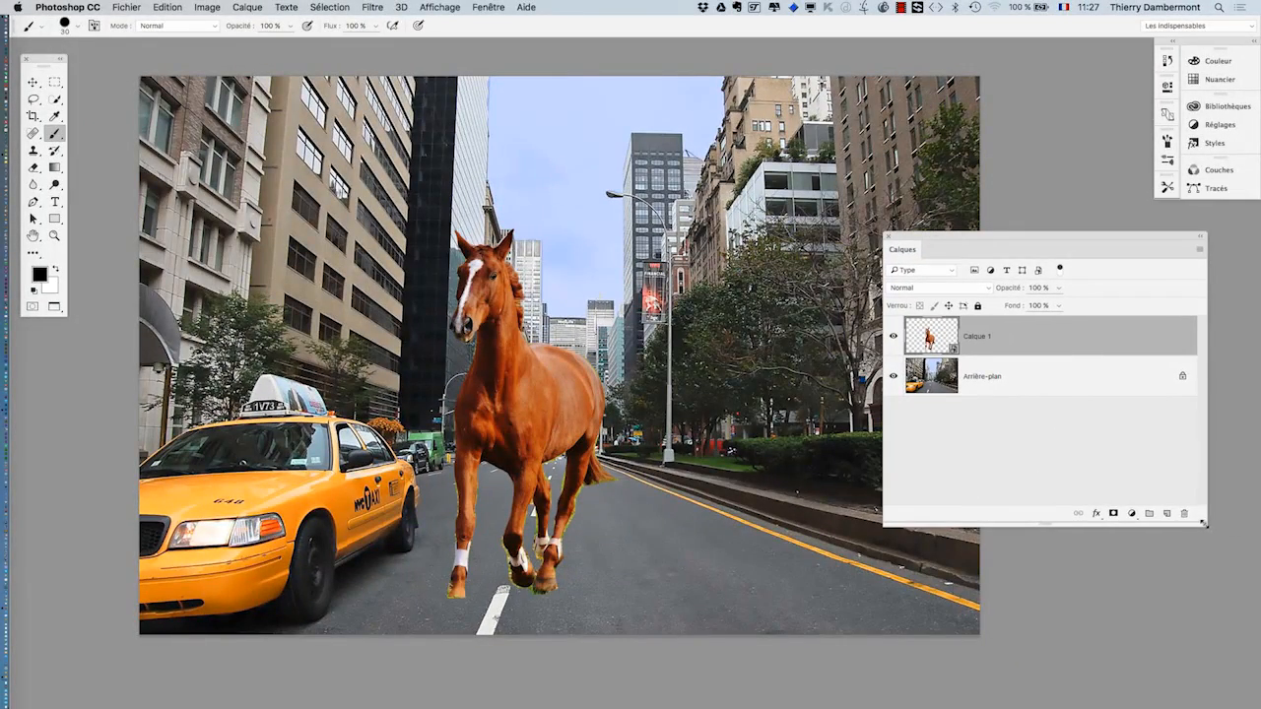
drag(1204, 525, 1152, 516)
drag(954, 237, 1001, 251)
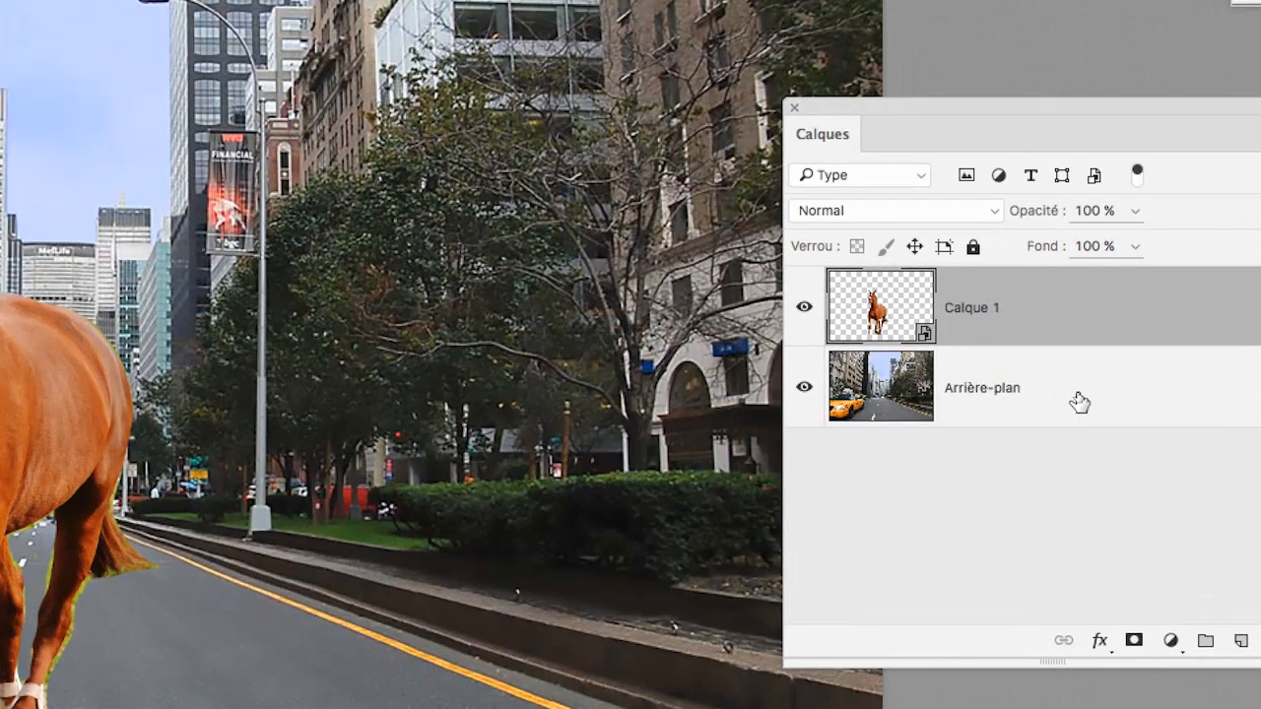
click(1080, 401)
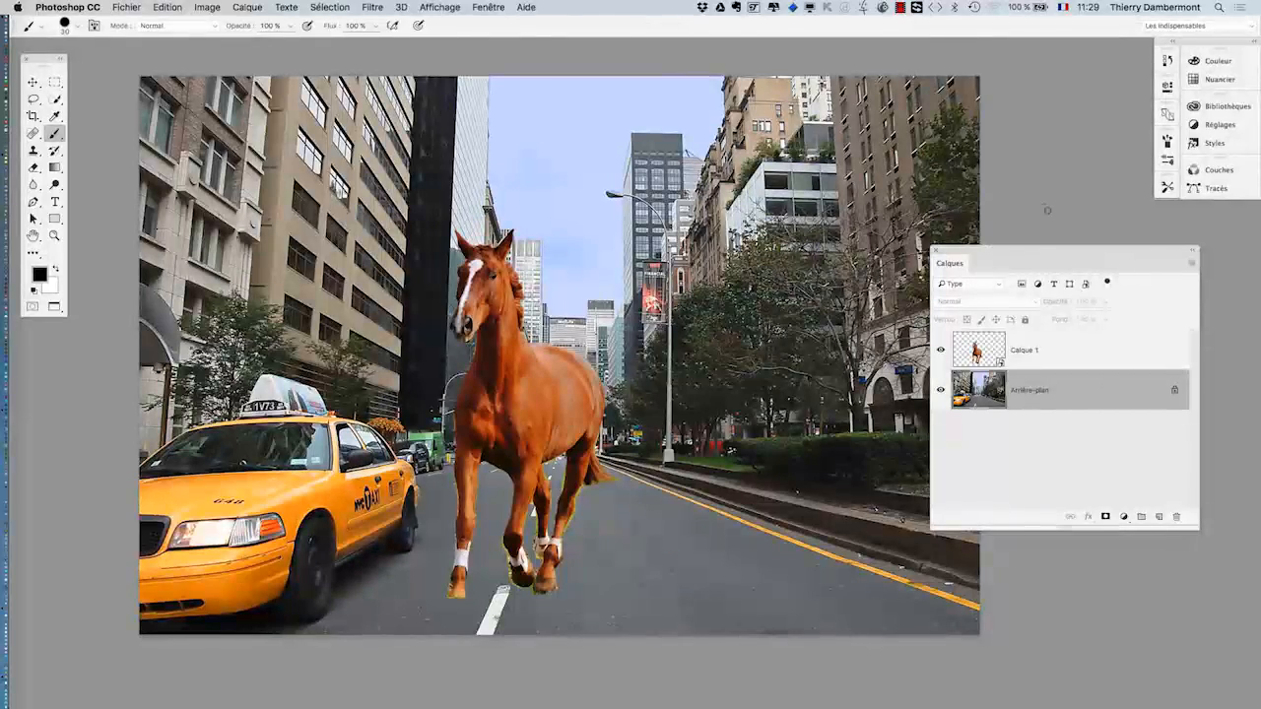
drag(1025, 254, 914, 122)
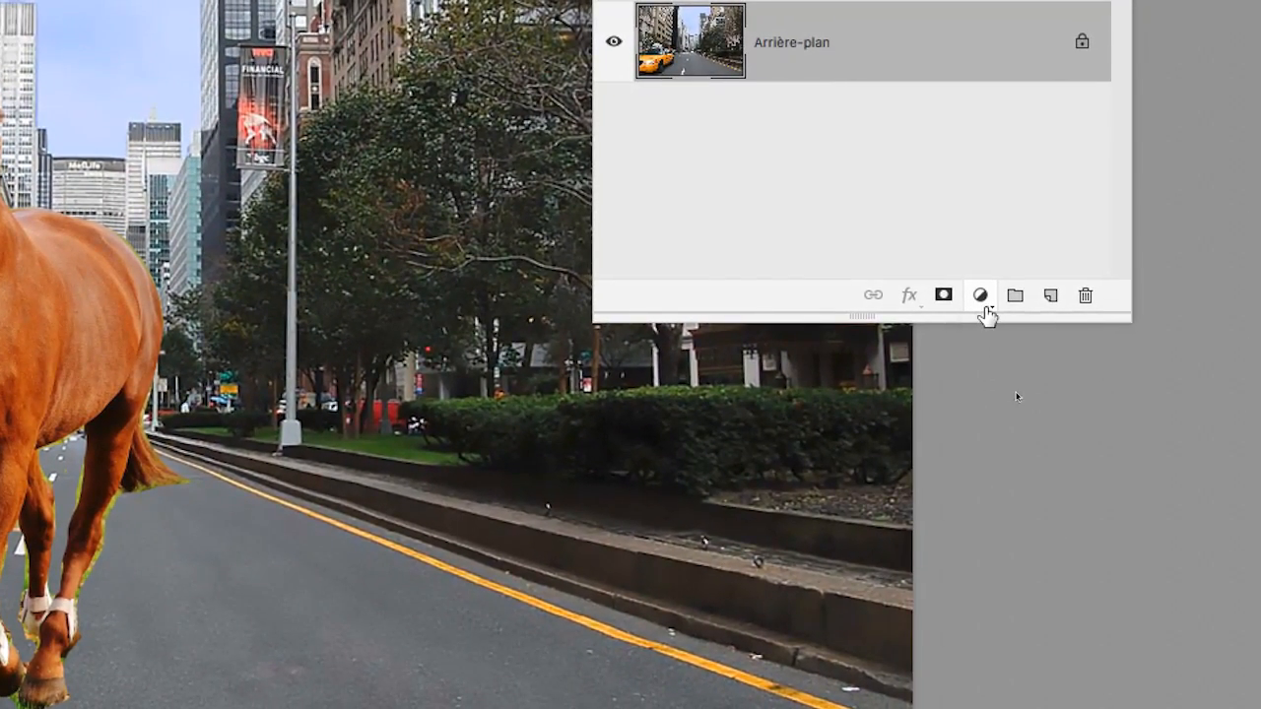
- Add a Courbes adjustment layer above the Arrière-plan street background
click(982, 297)
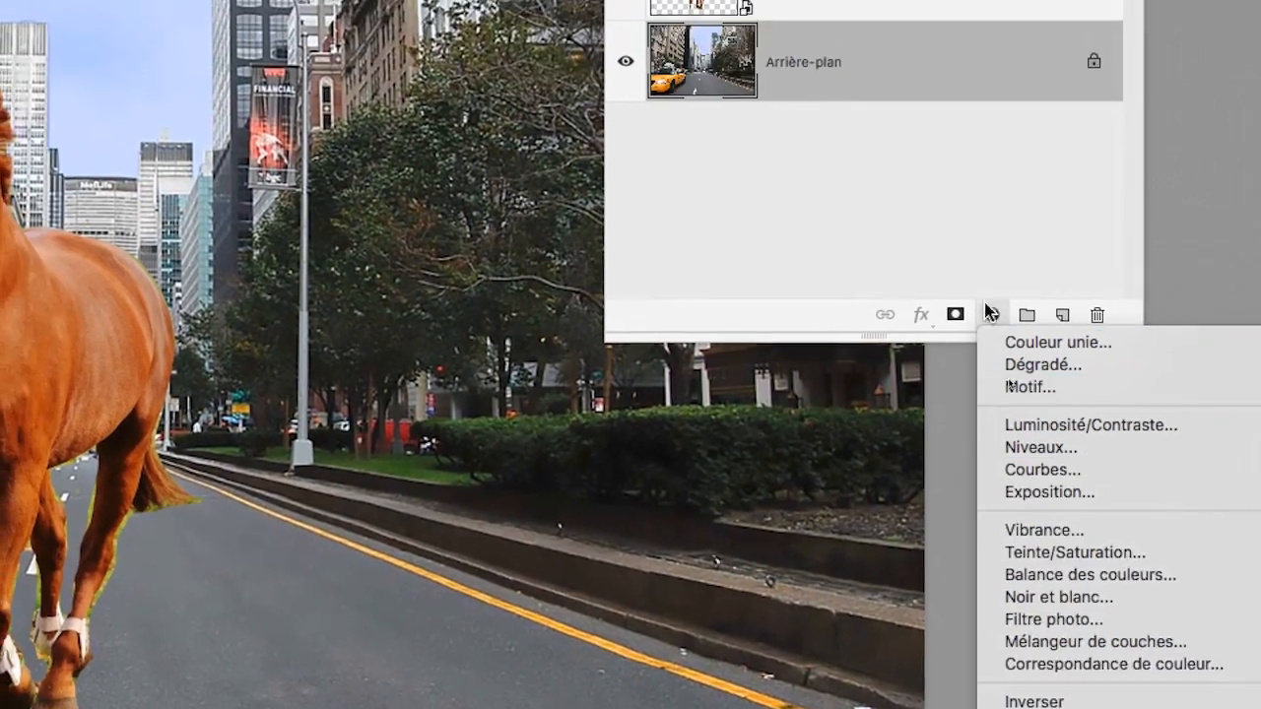
click(906, 189)
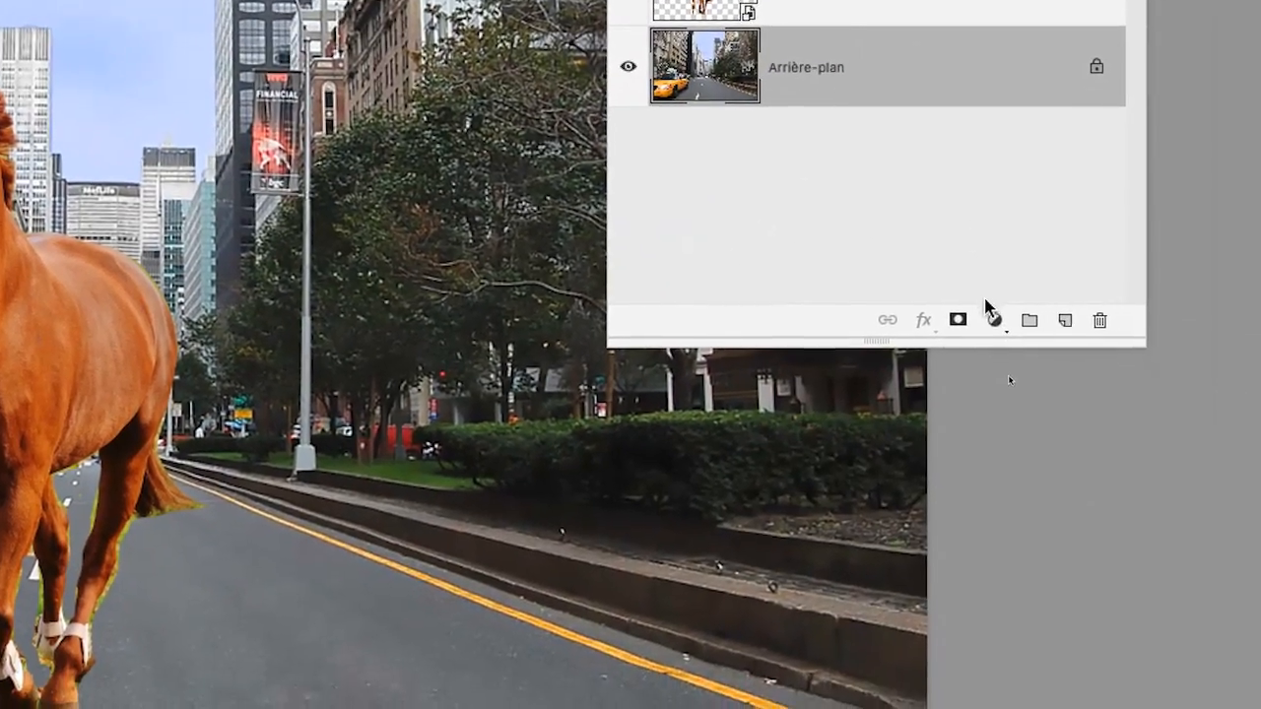
click(992, 319)
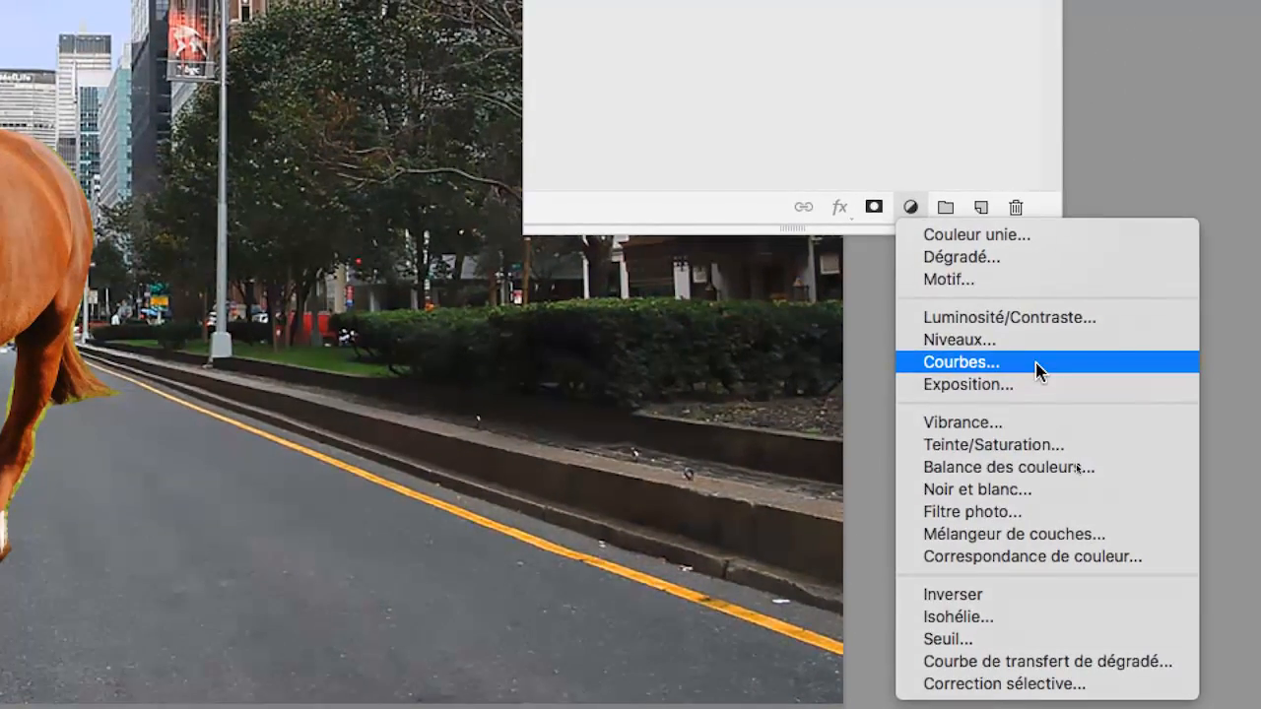
click(1037, 363)
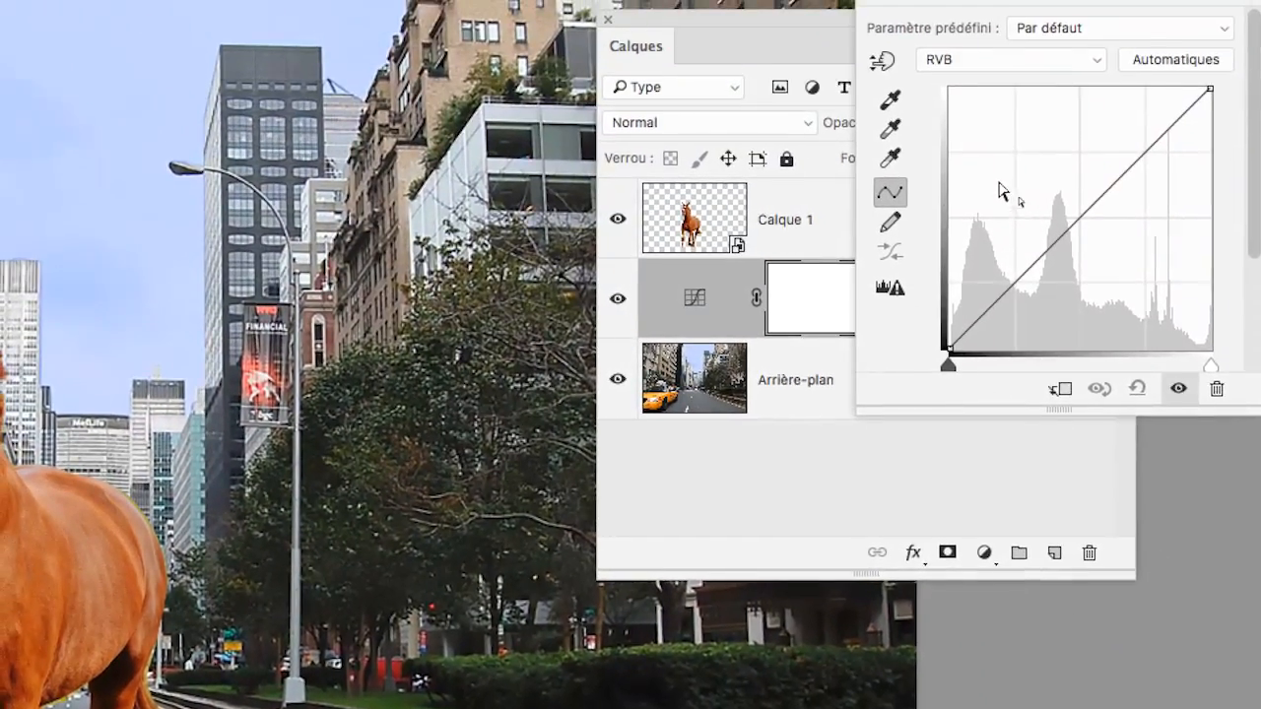
- Float the Curves properties panel and move the Calques panel to the screen's right edge
drag(770, 18, 758, 18)
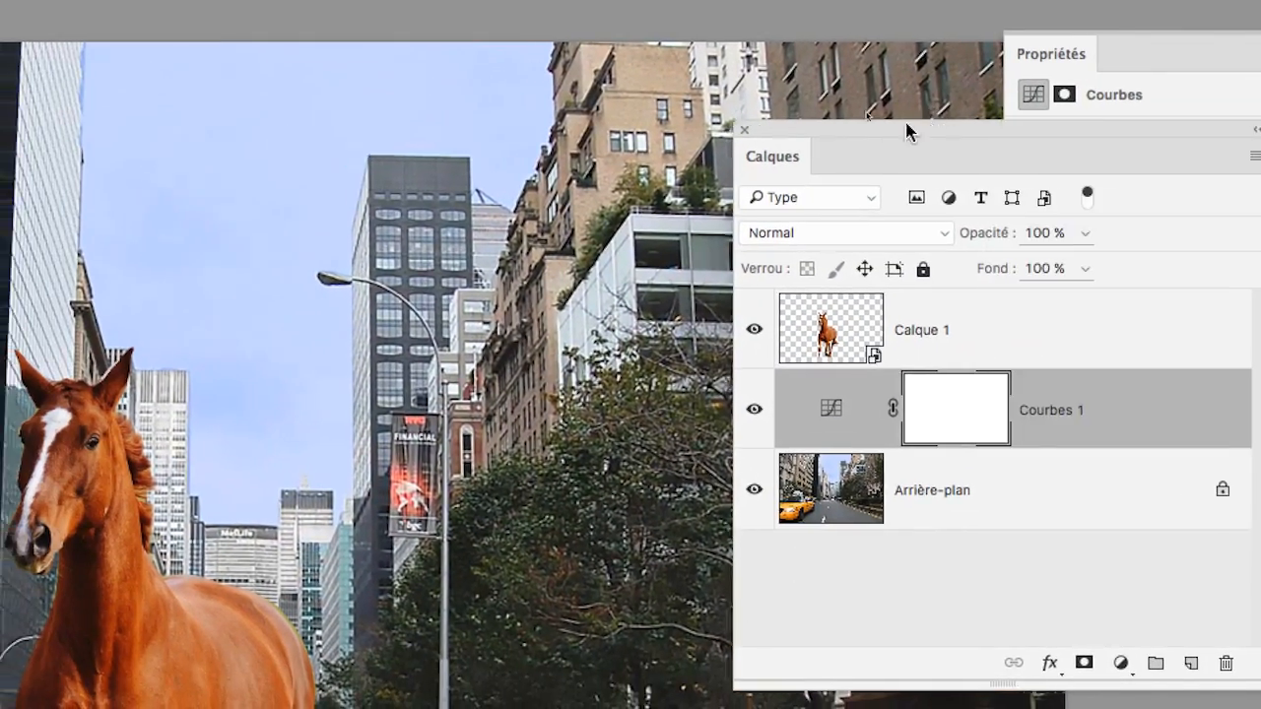
drag(907, 131, 462, 90)
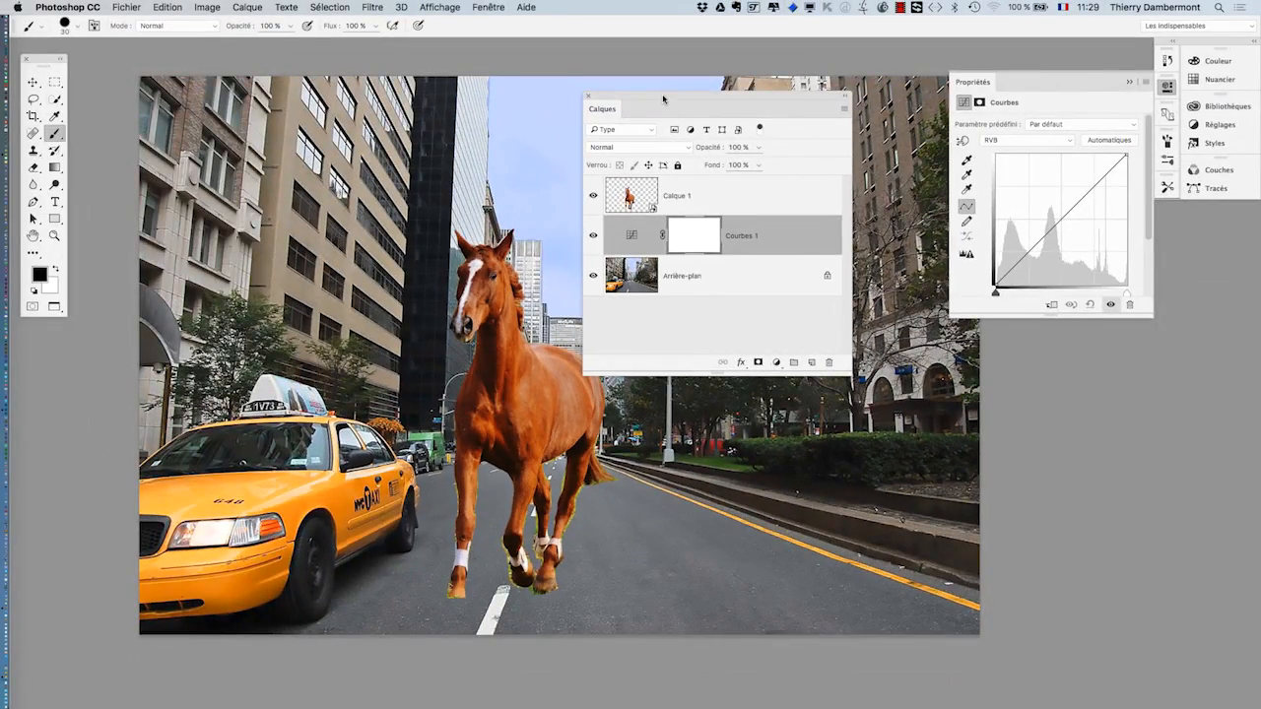
drag(663, 98, 958, 362)
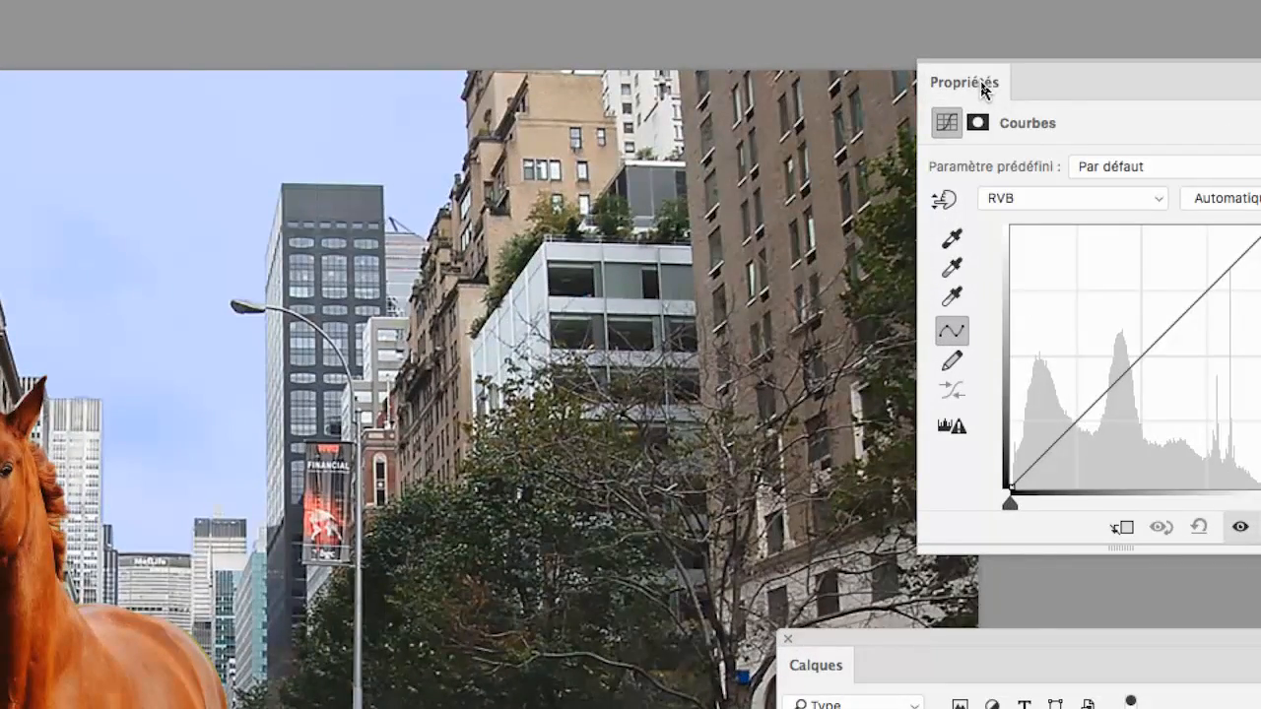
drag(982, 85, 324, 47)
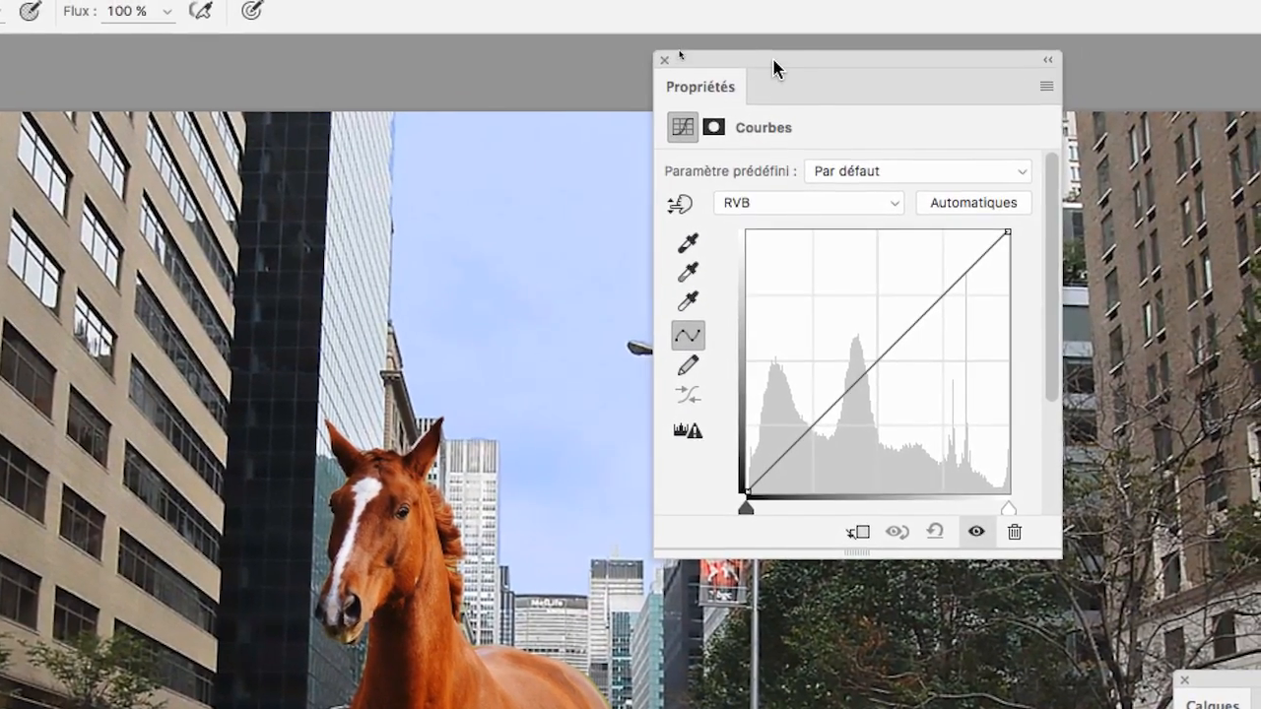
drag(778, 50, 11, 148)
drag(511, 104, 278, 112)
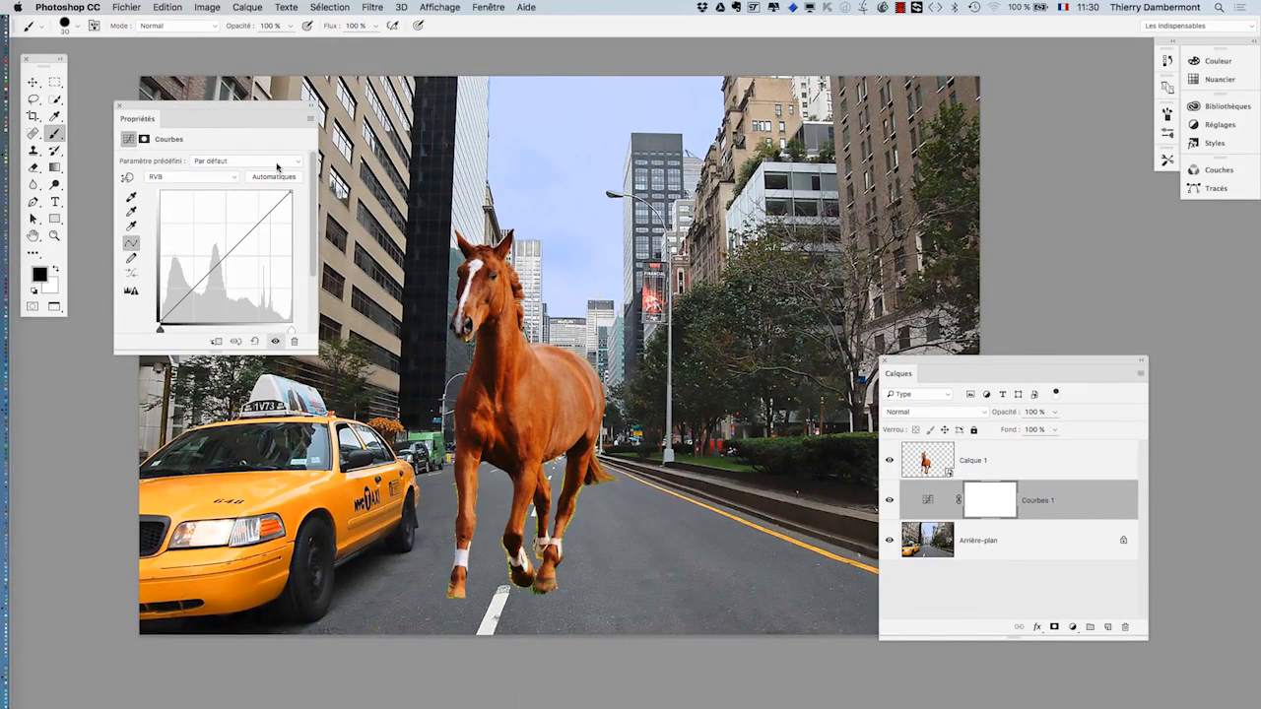
drag(907, 363, 1054, 373)
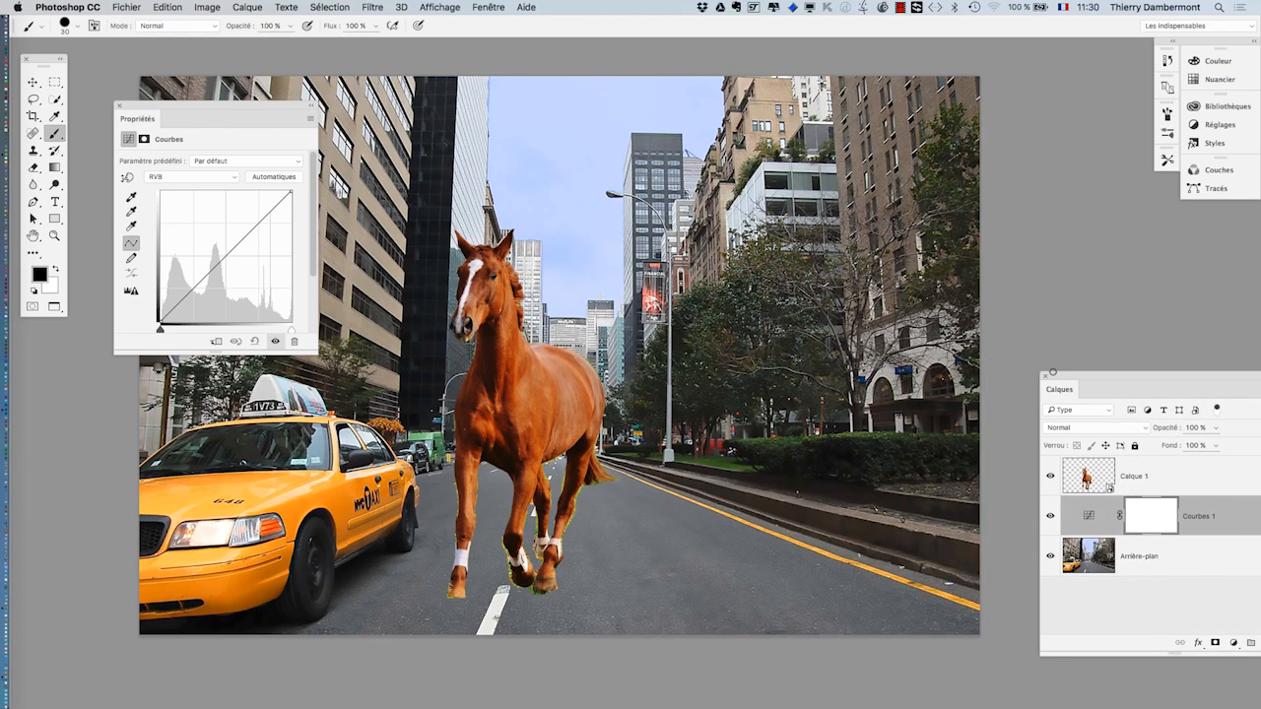
drag(238, 114, 1037, 88)
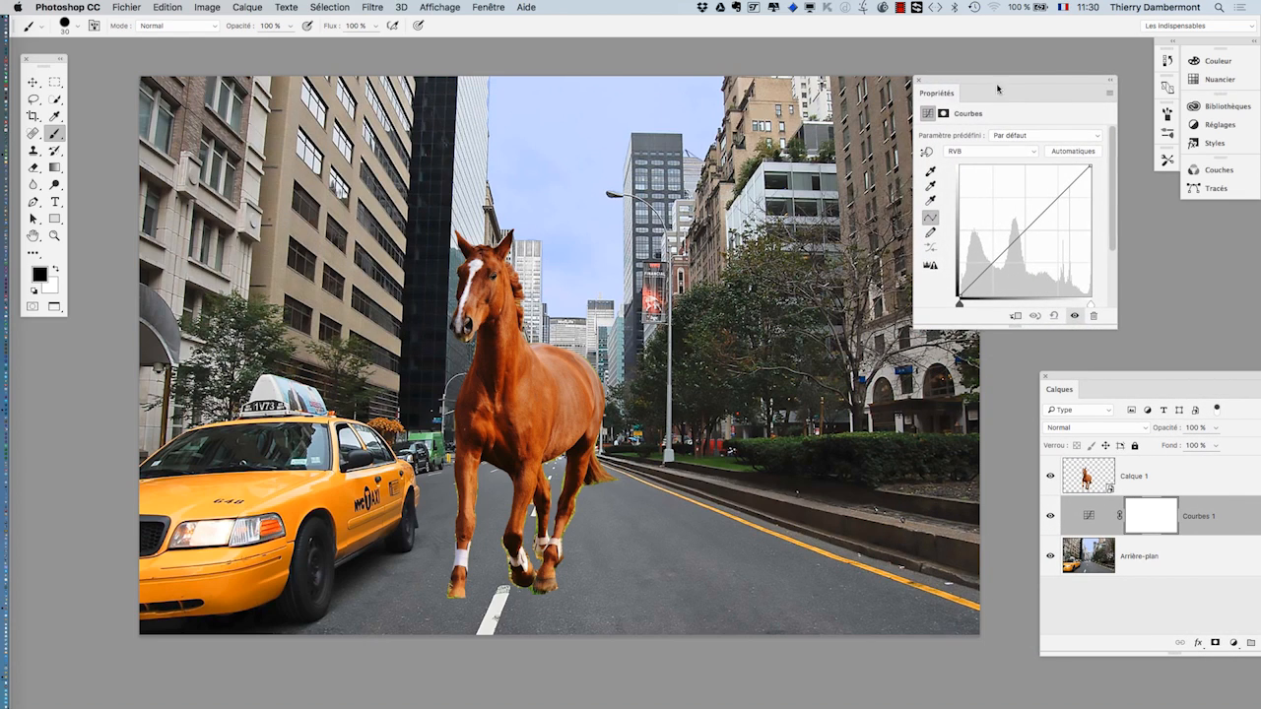
- Pan the photo and place the Curves properties panel right beside the image
drag(535, 219, 494, 226)
scroll(506, 240, down, 2)
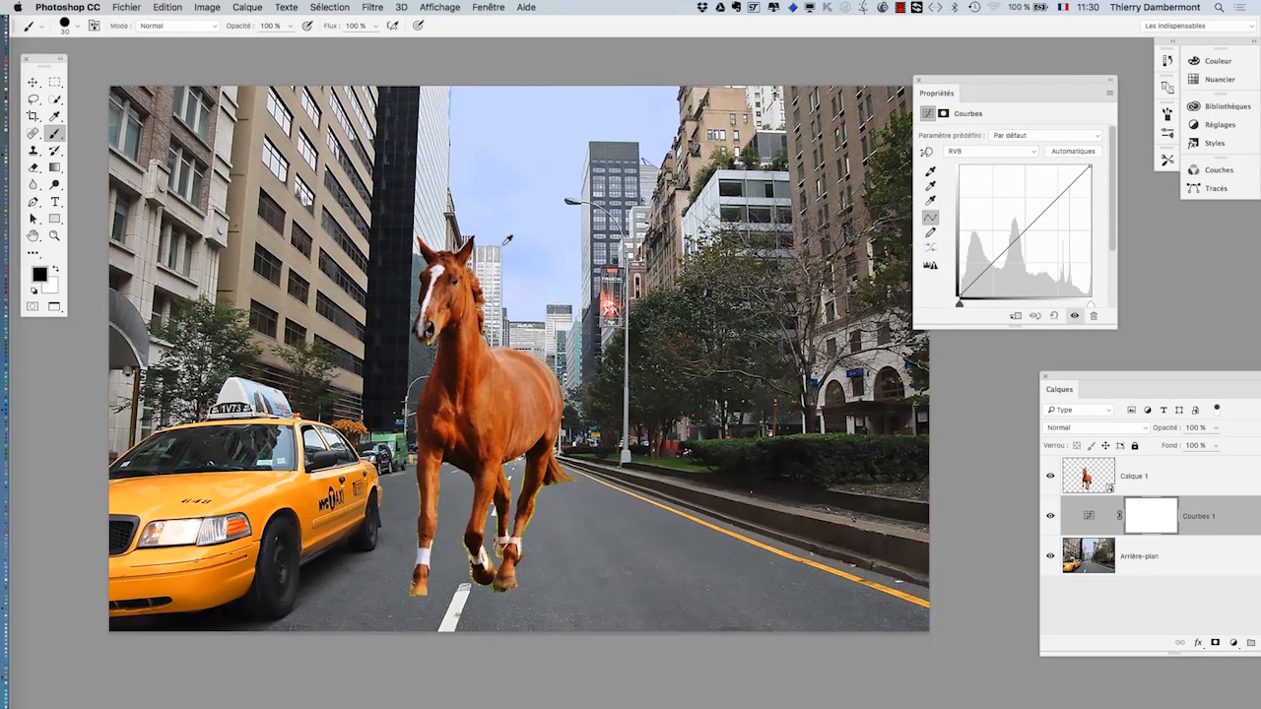
scroll(506, 240, down, 2)
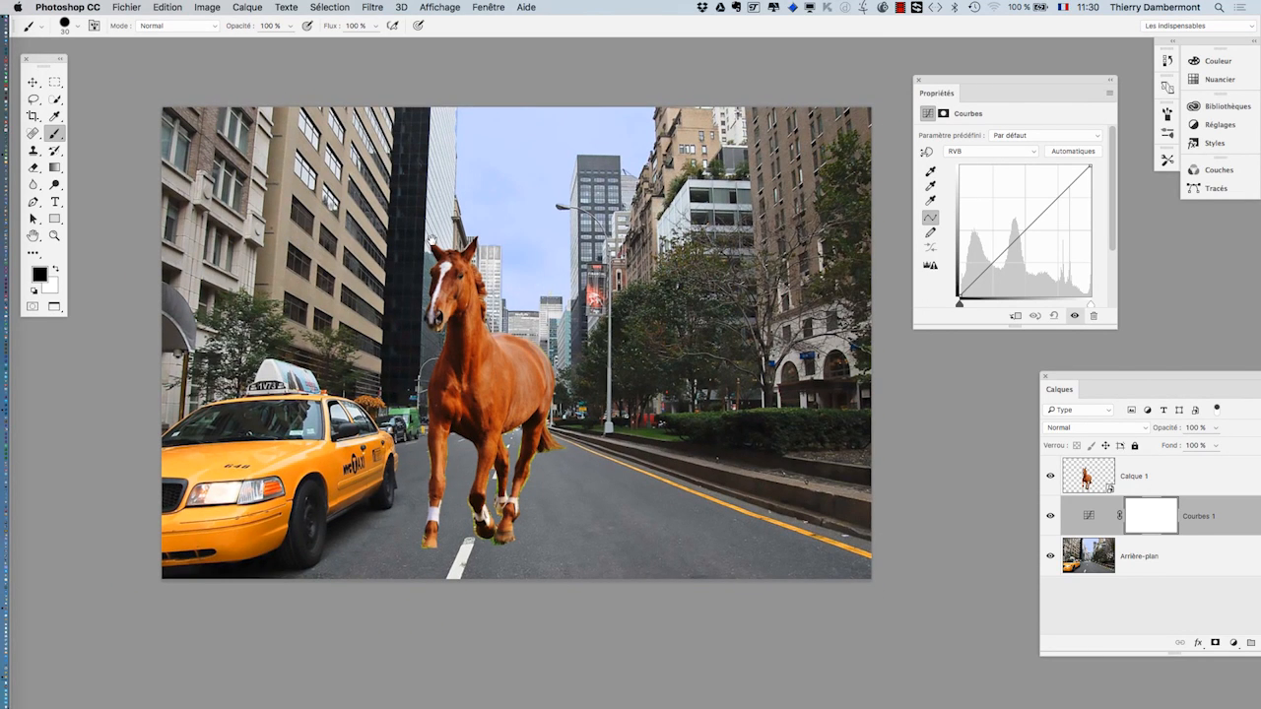
drag(431, 240, 388, 207)
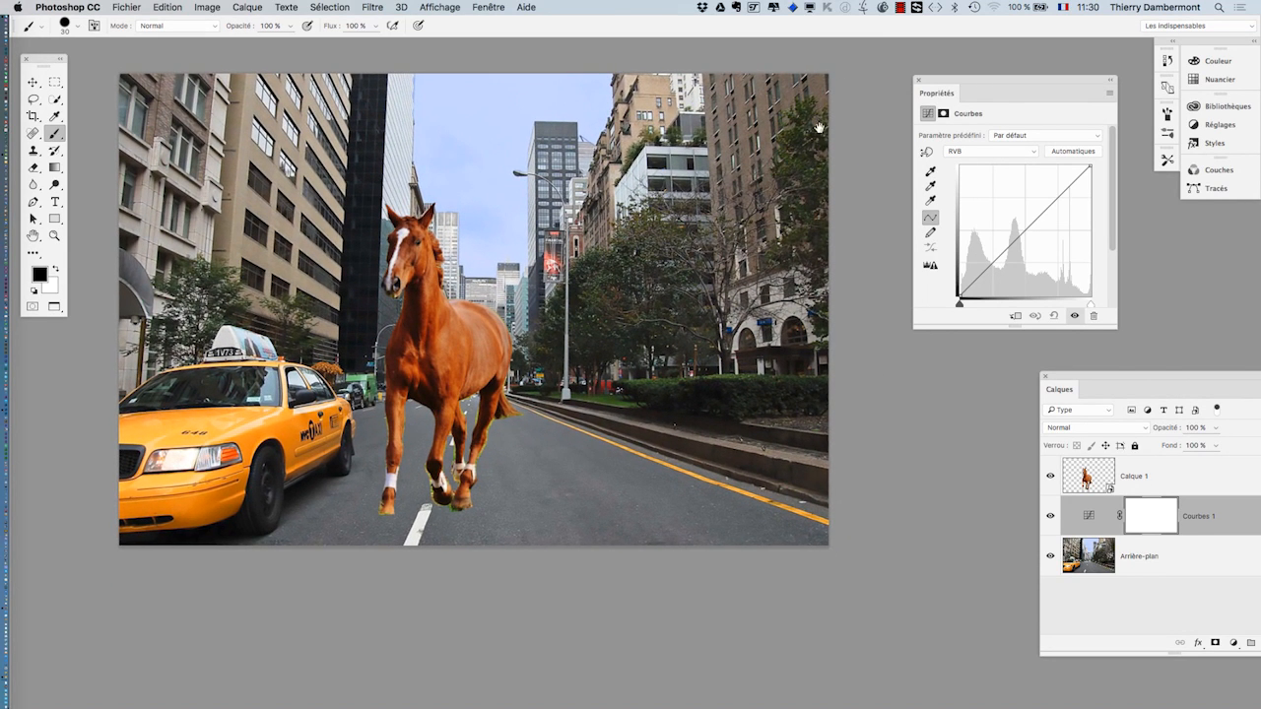
drag(941, 85, 871, 95)
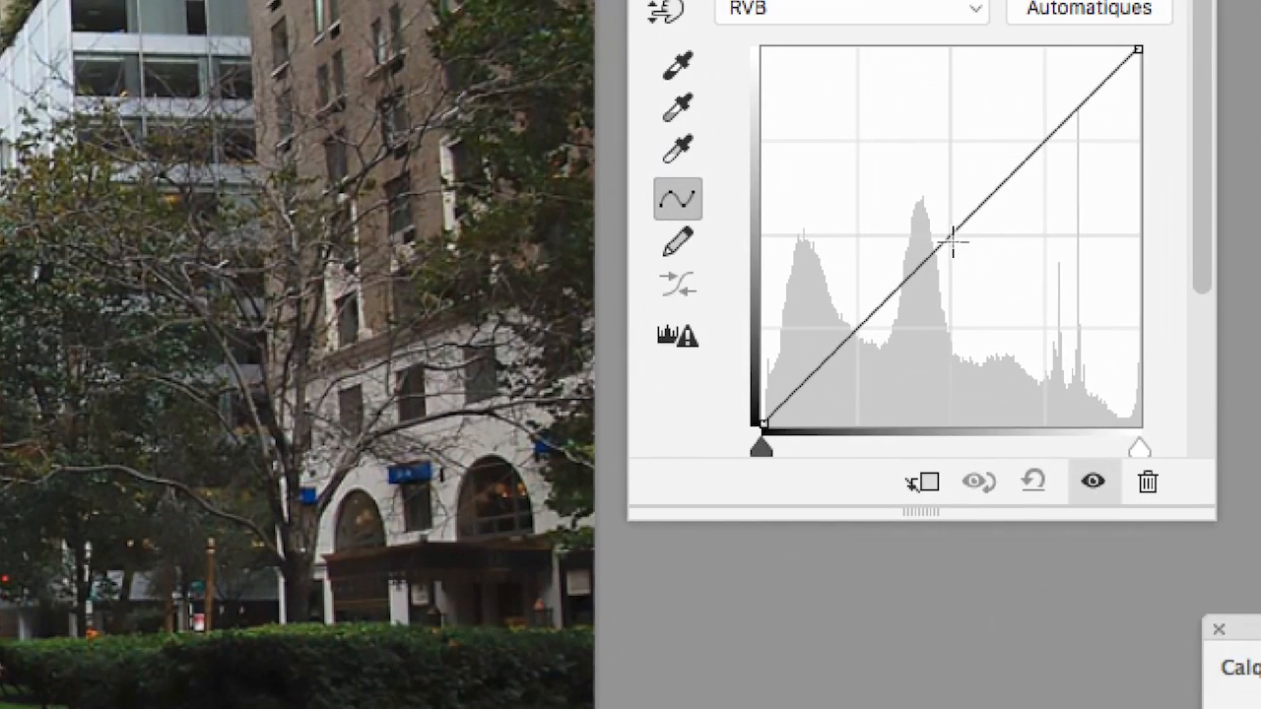
- Leave one midtone point on the RGB curve and raise it to brighten the street
click(959, 235)
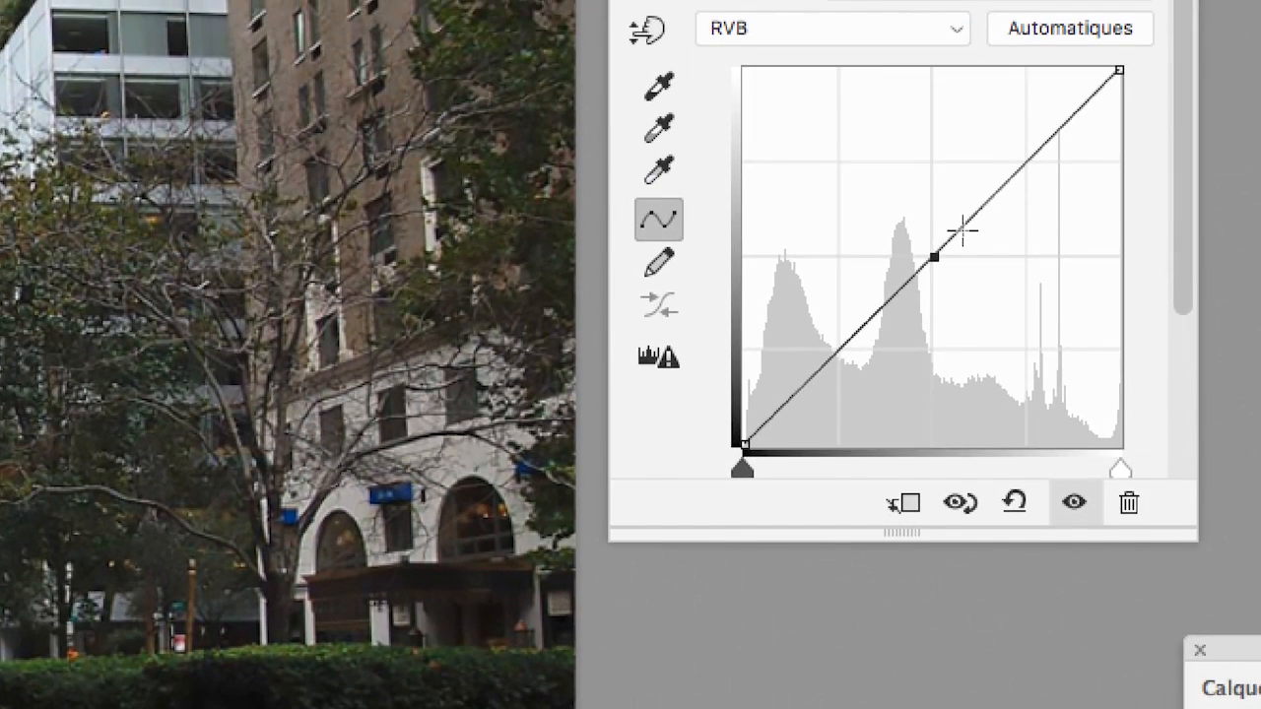
click(962, 230)
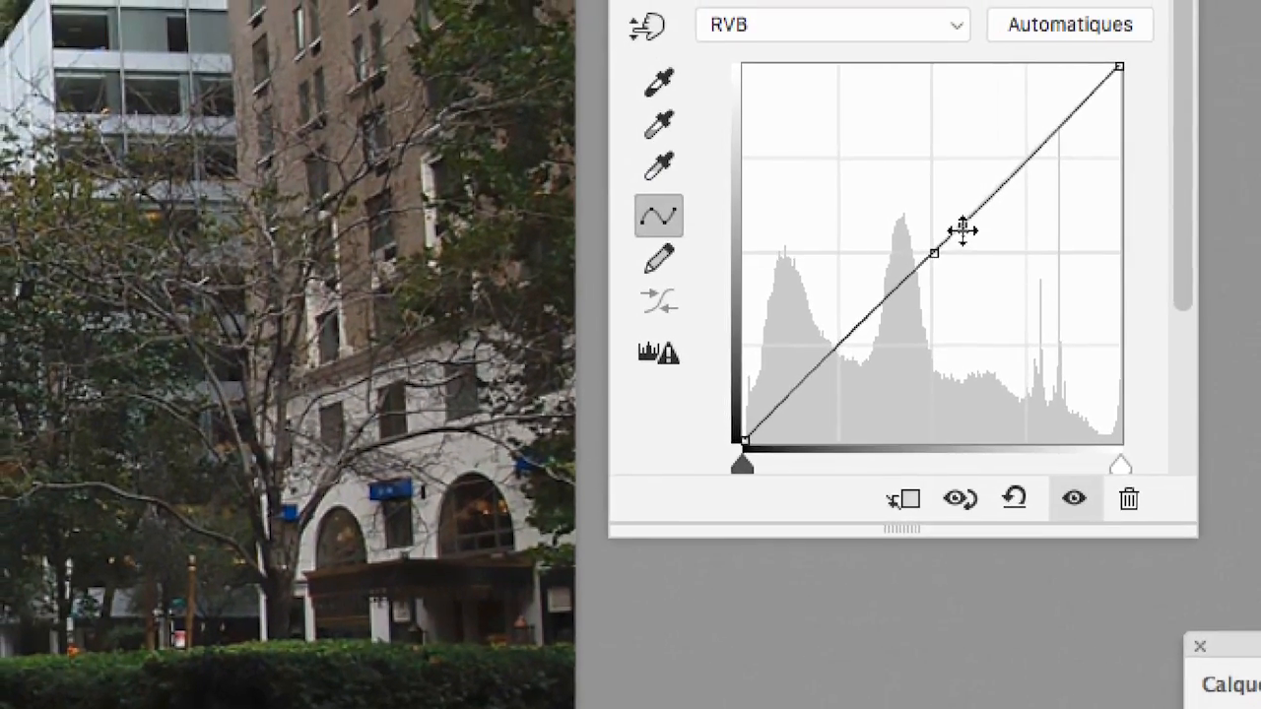
drag(962, 230, 1148, 252)
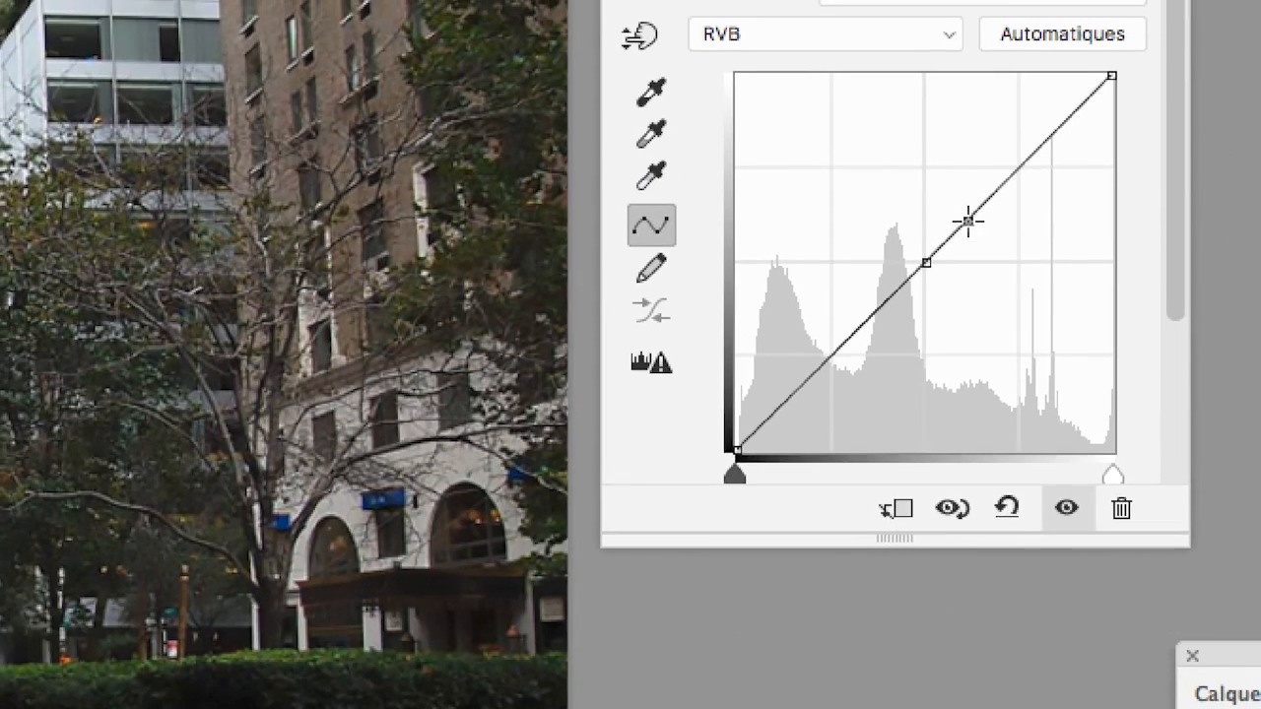
drag(969, 224, 1107, 240)
drag(1013, 228, 1021, 225)
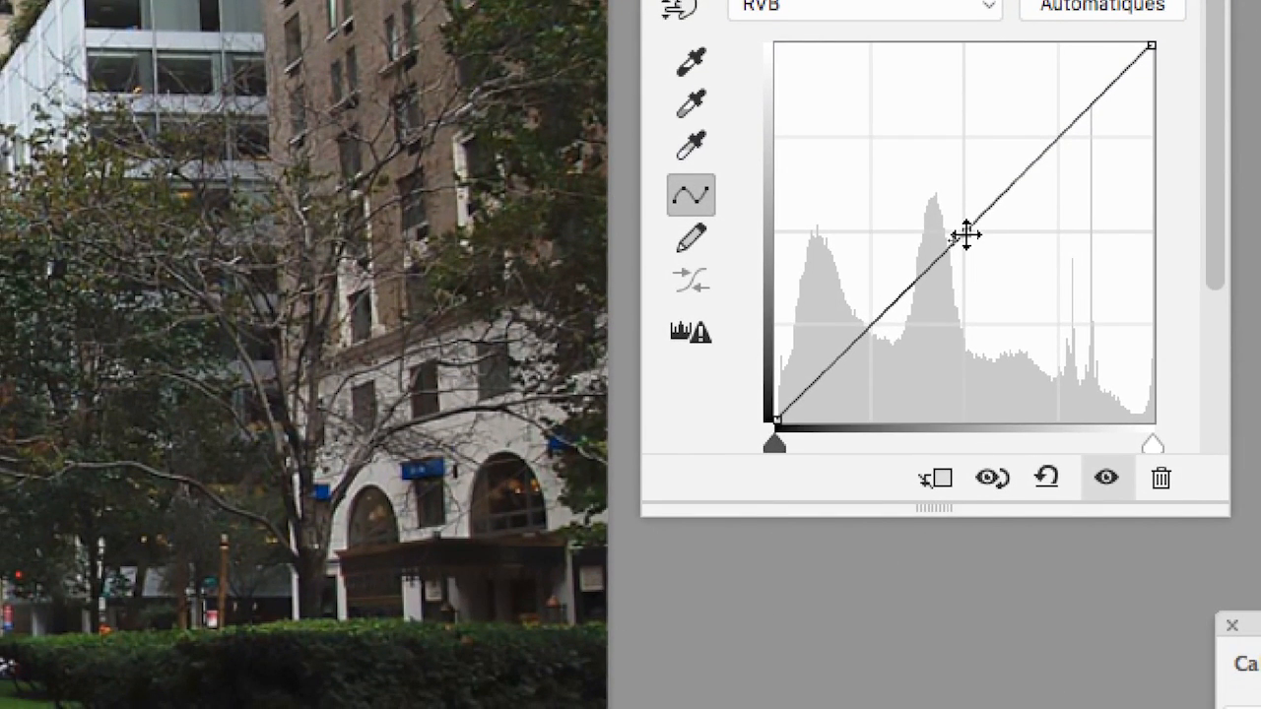
drag(967, 235, 961, 166)
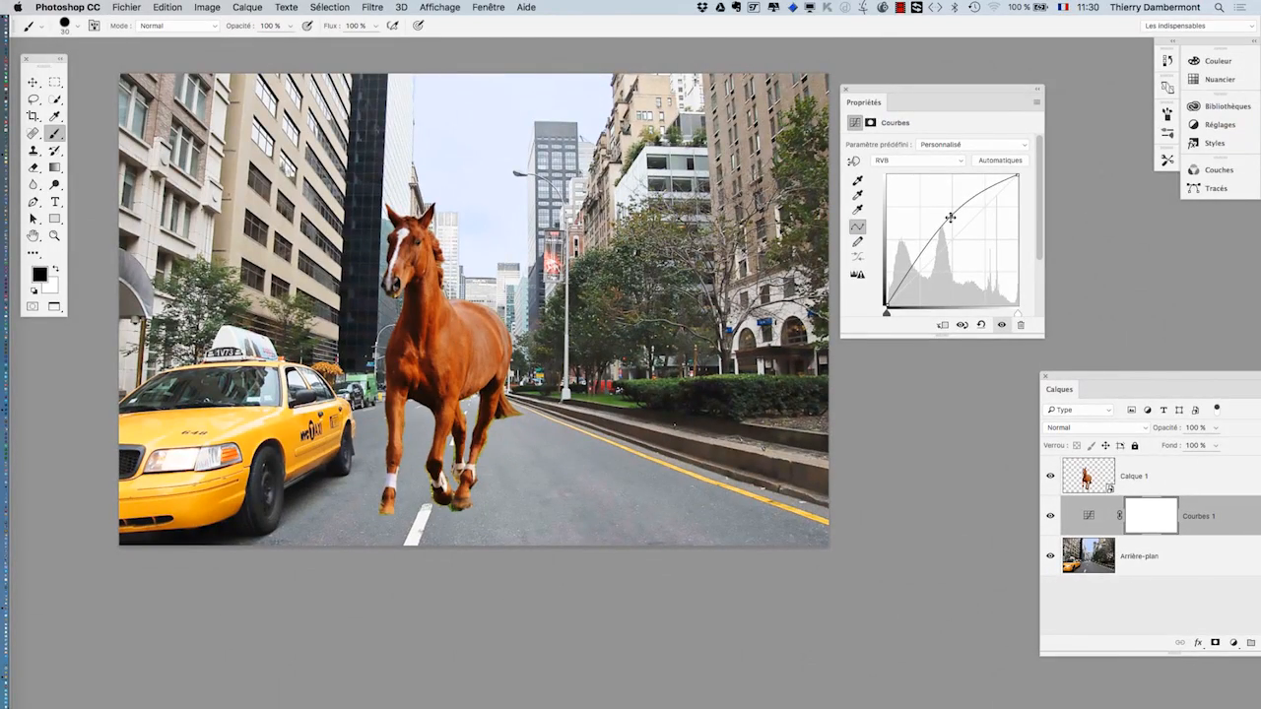
- Pull the curve point down and right below the diagonal to darken the scene
mouse_move(951, 217)
mouse_down()
mouse_move(963, 265)
mouse_move(934, 246)
mouse_move(937, 218)
mouse_move(939, 233)
mouse_up()
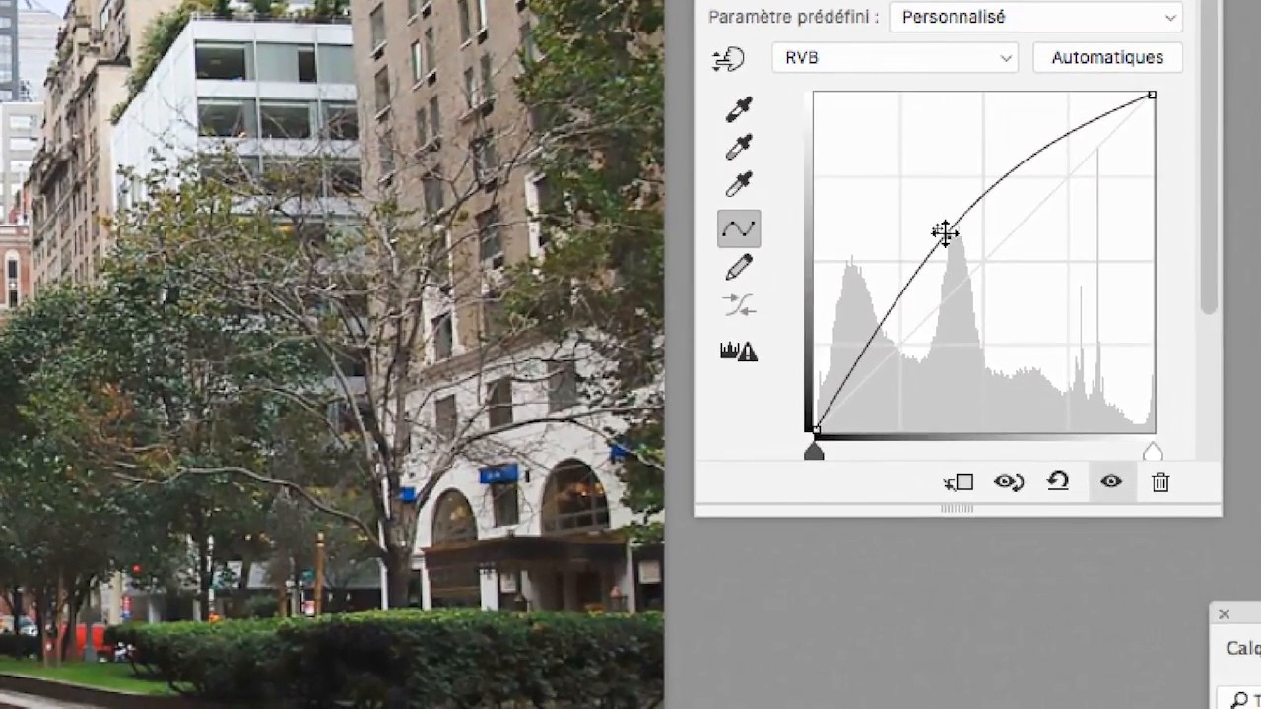
drag(944, 233, 1013, 301)
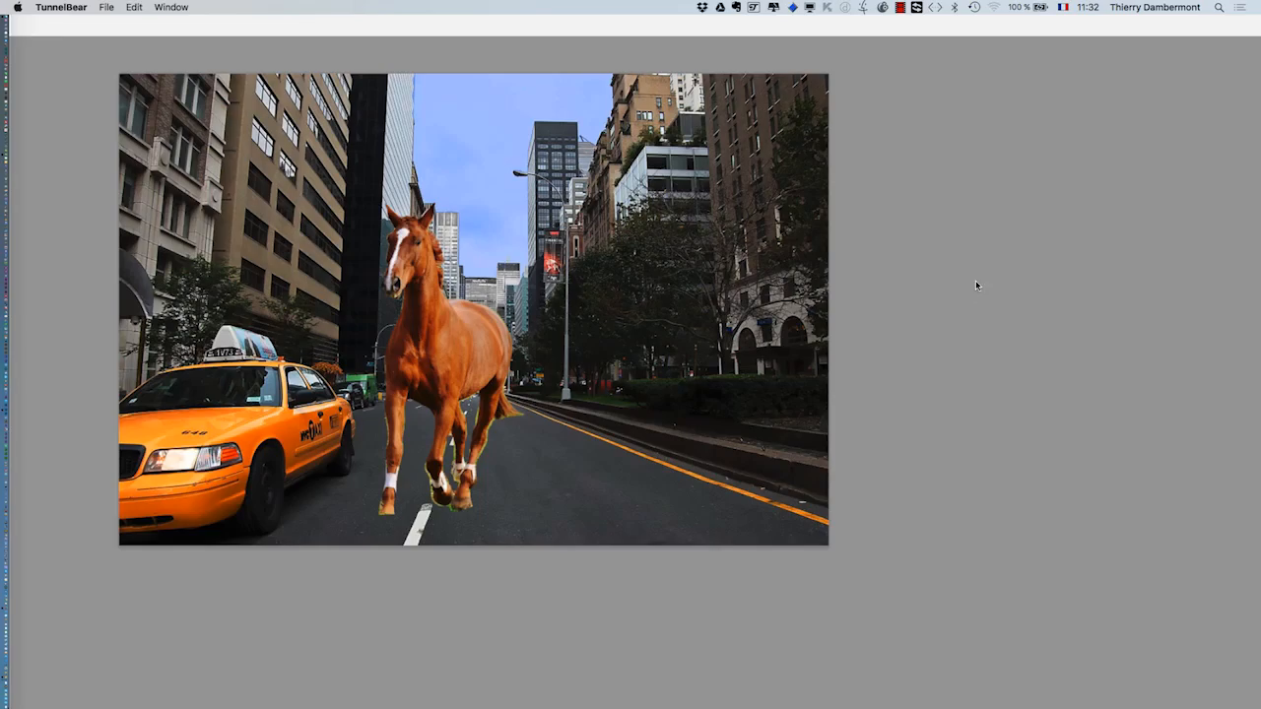
- Raise the curve point up-left again and add a second, lower shadow point
click(875, 299)
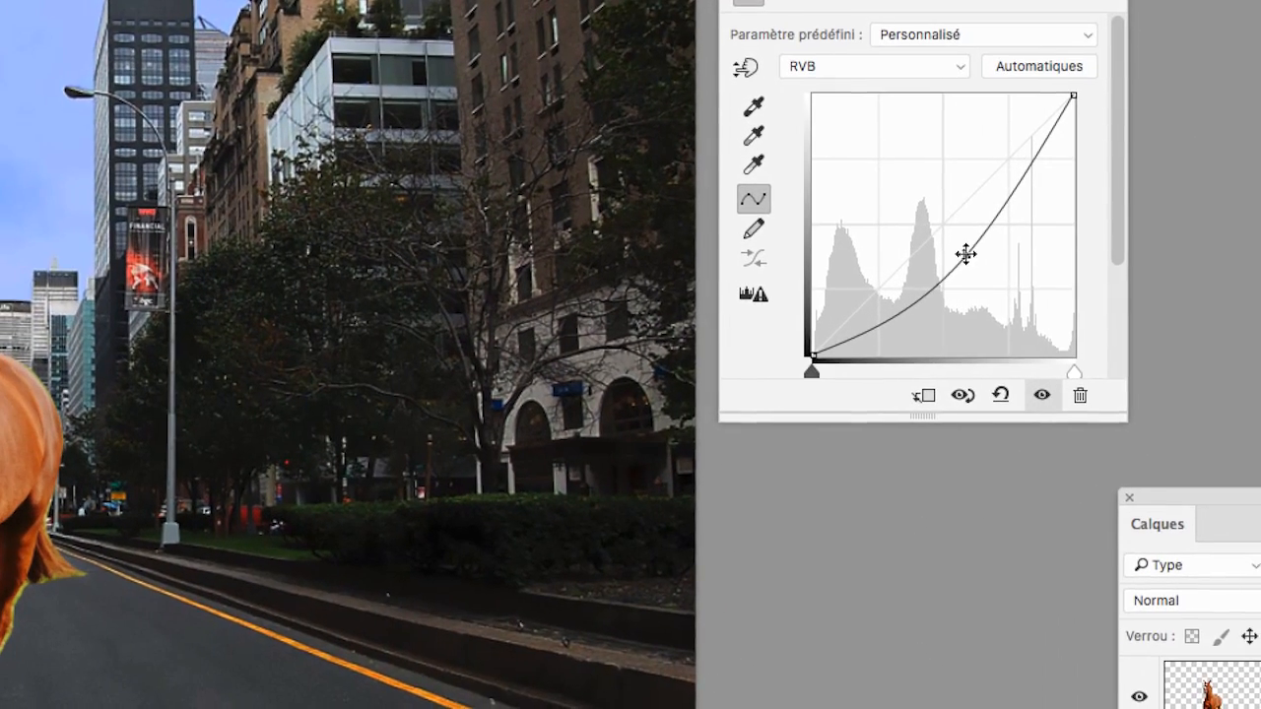
drag(957, 246, 901, 187)
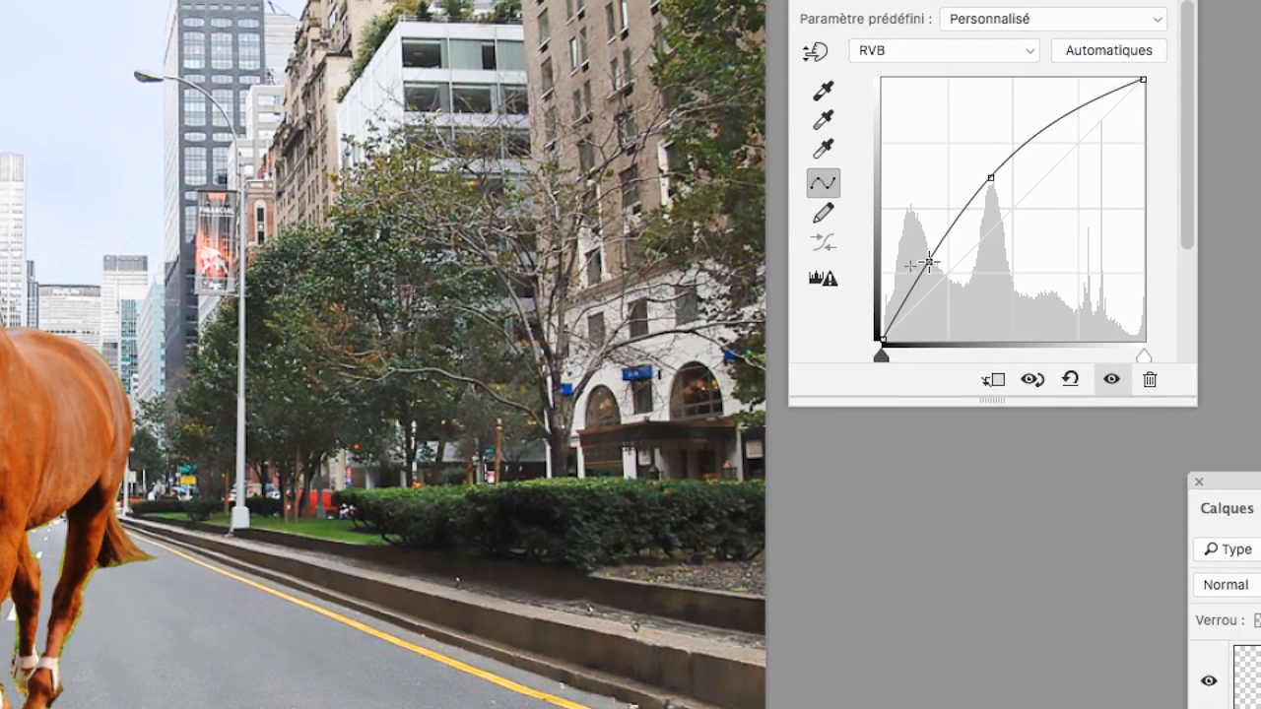
click(929, 261)
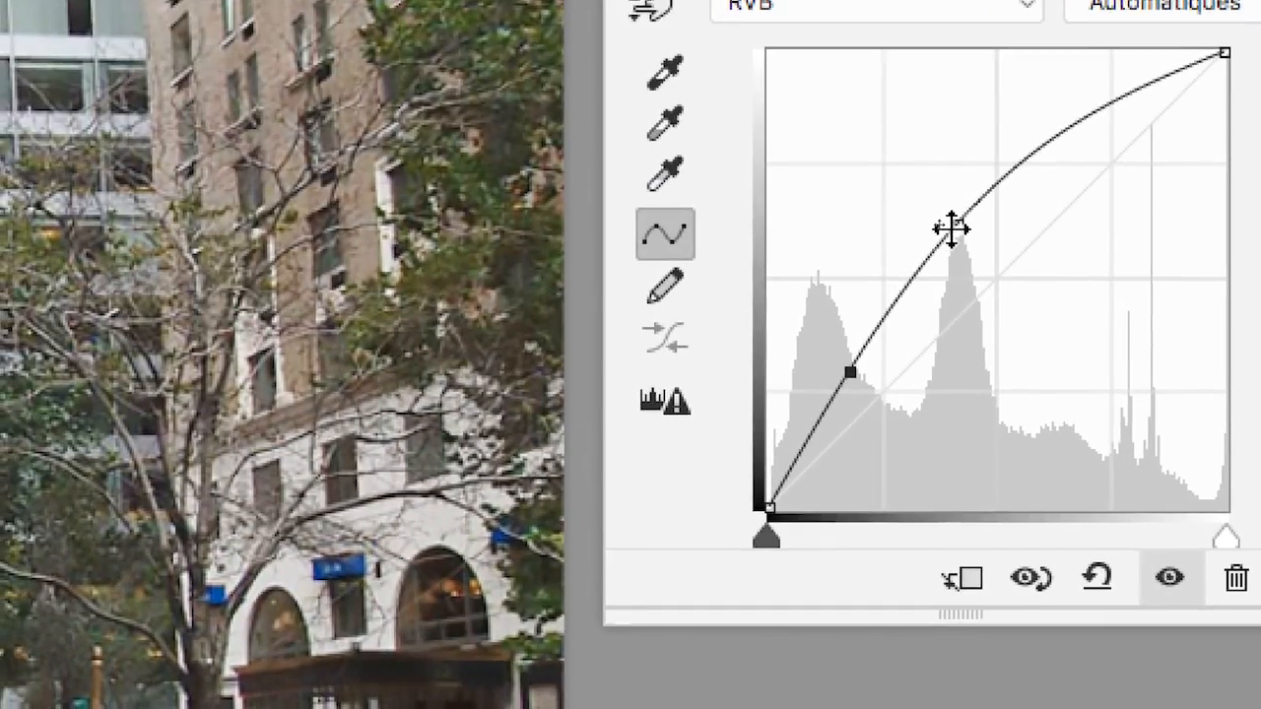
- Add another curve point and move the upper point into the highlights to form an S
click(954, 227)
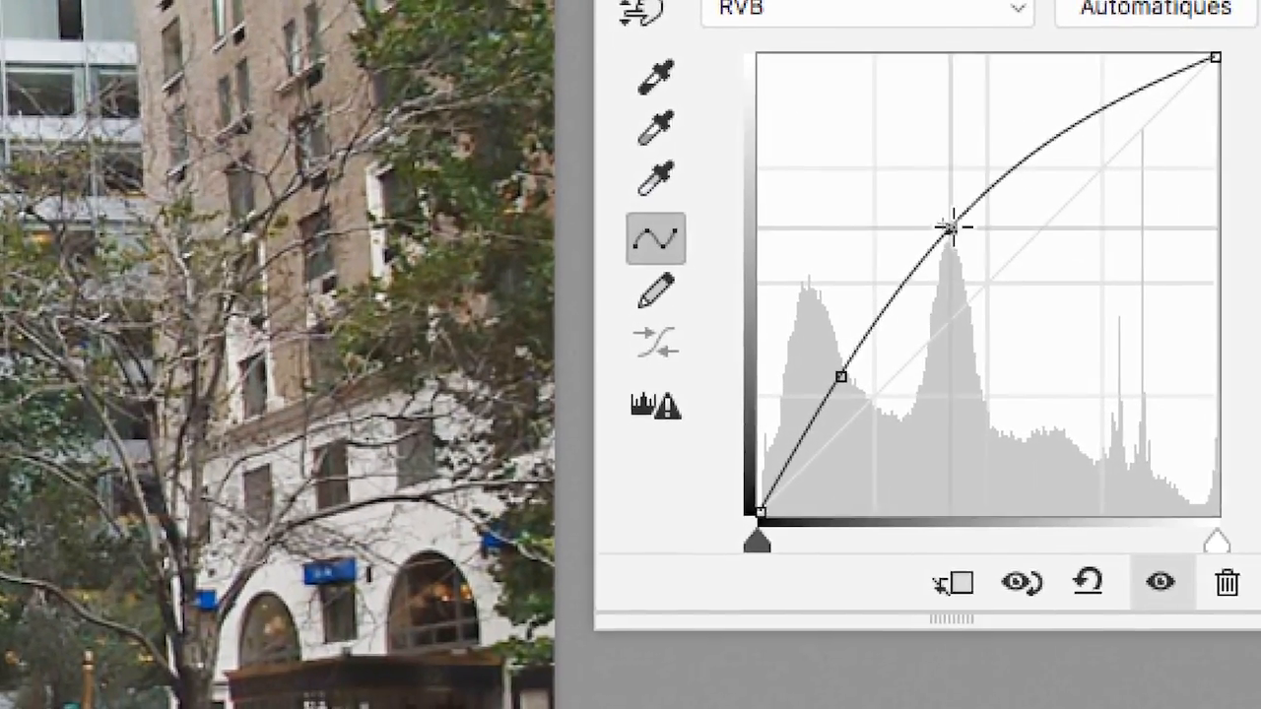
drag(950, 228, 1070, 128)
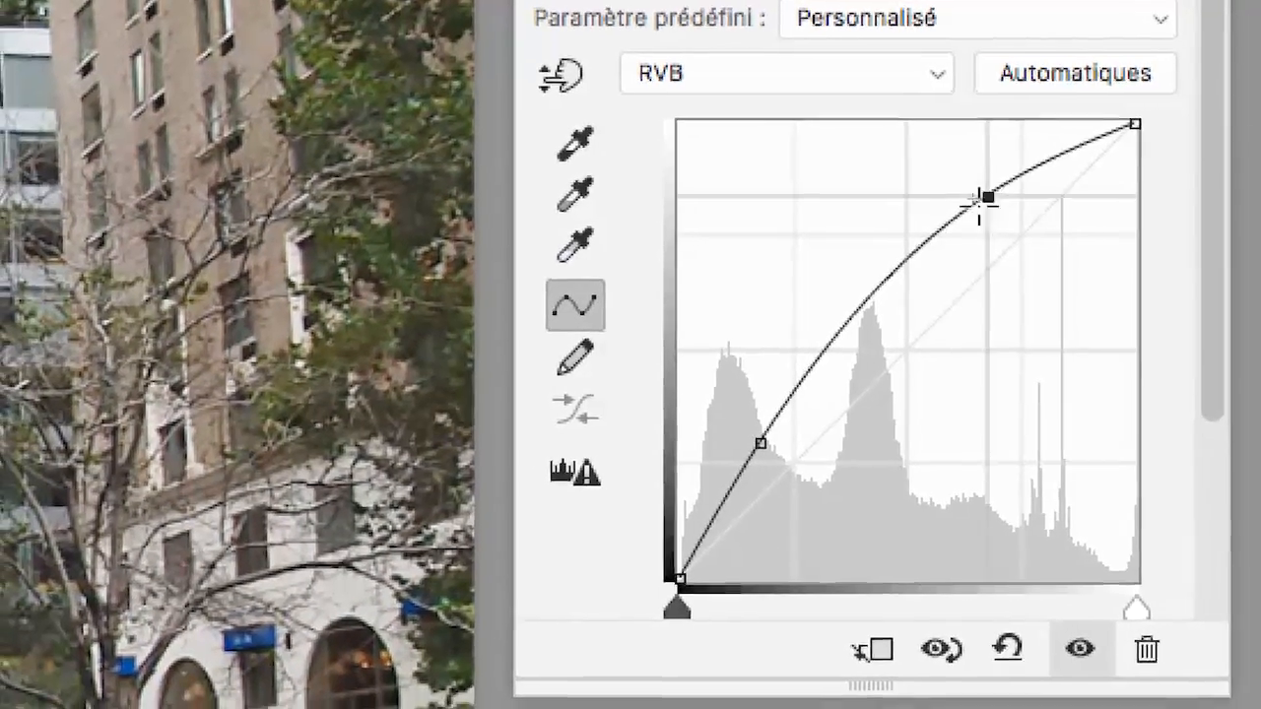
drag(981, 201, 868, 298)
drag(956, 227, 899, 282)
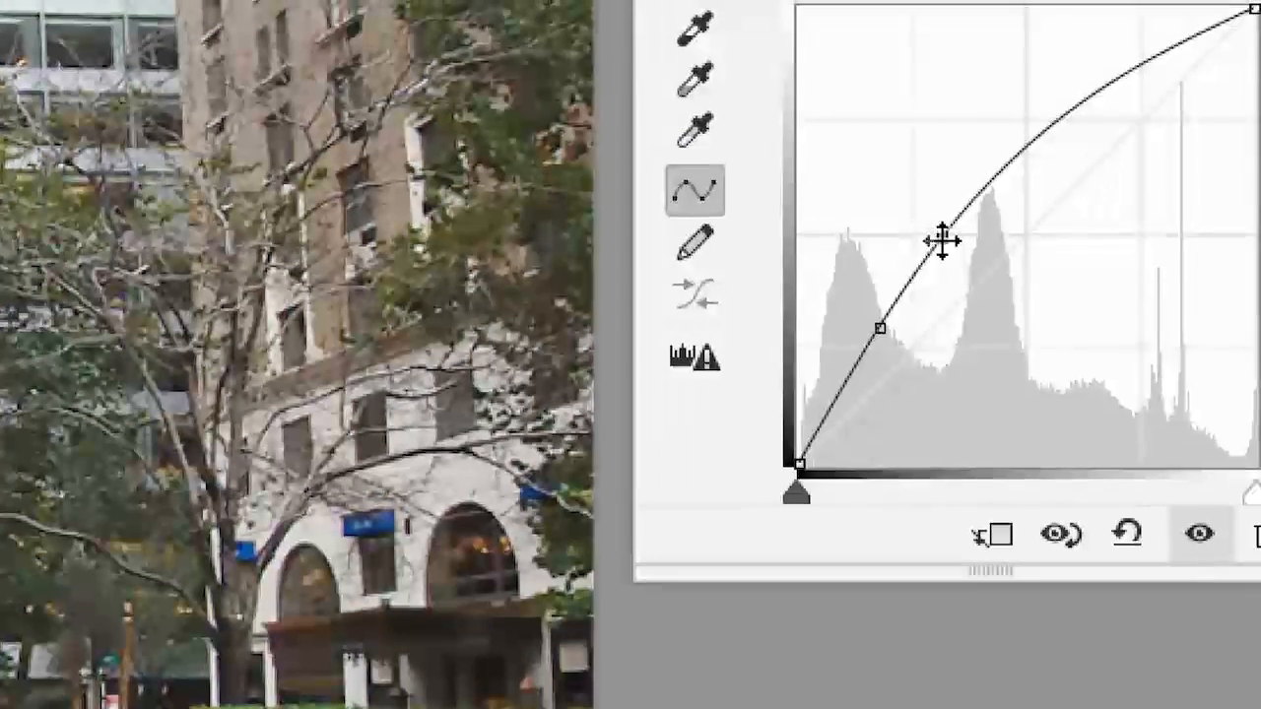
drag(942, 241, 1141, 50)
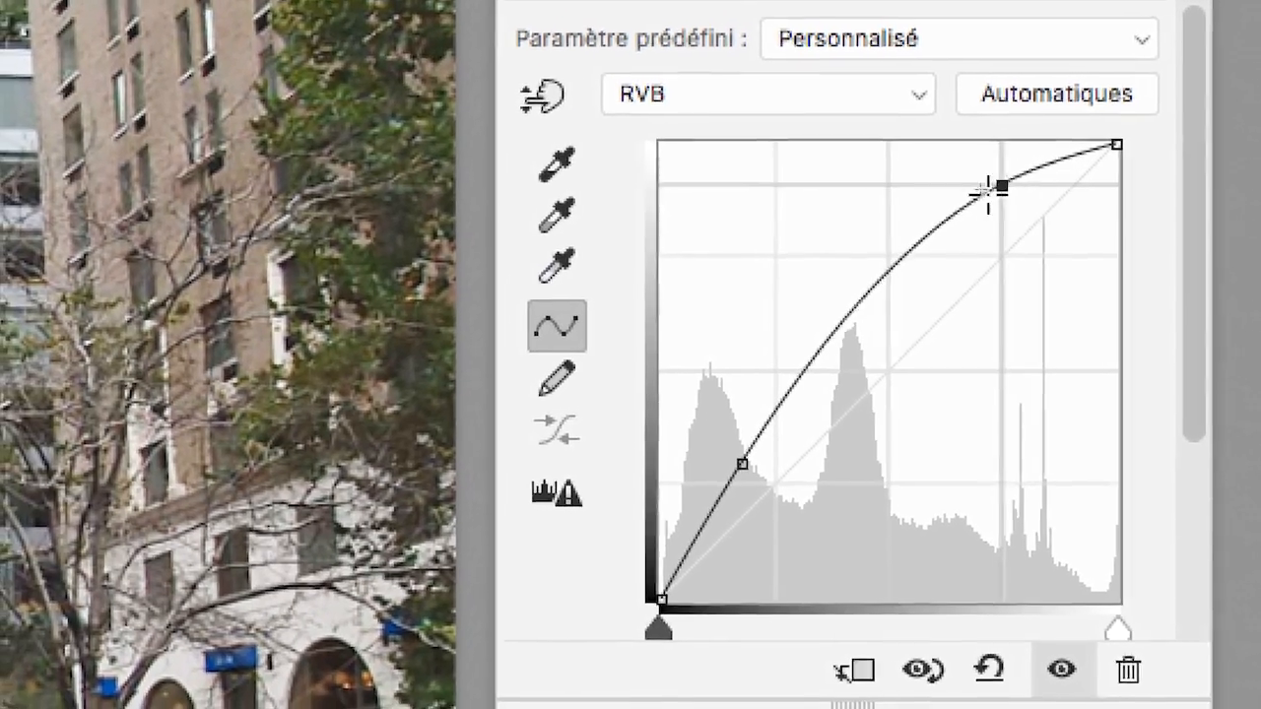
drag(1025, 174, 984, 206)
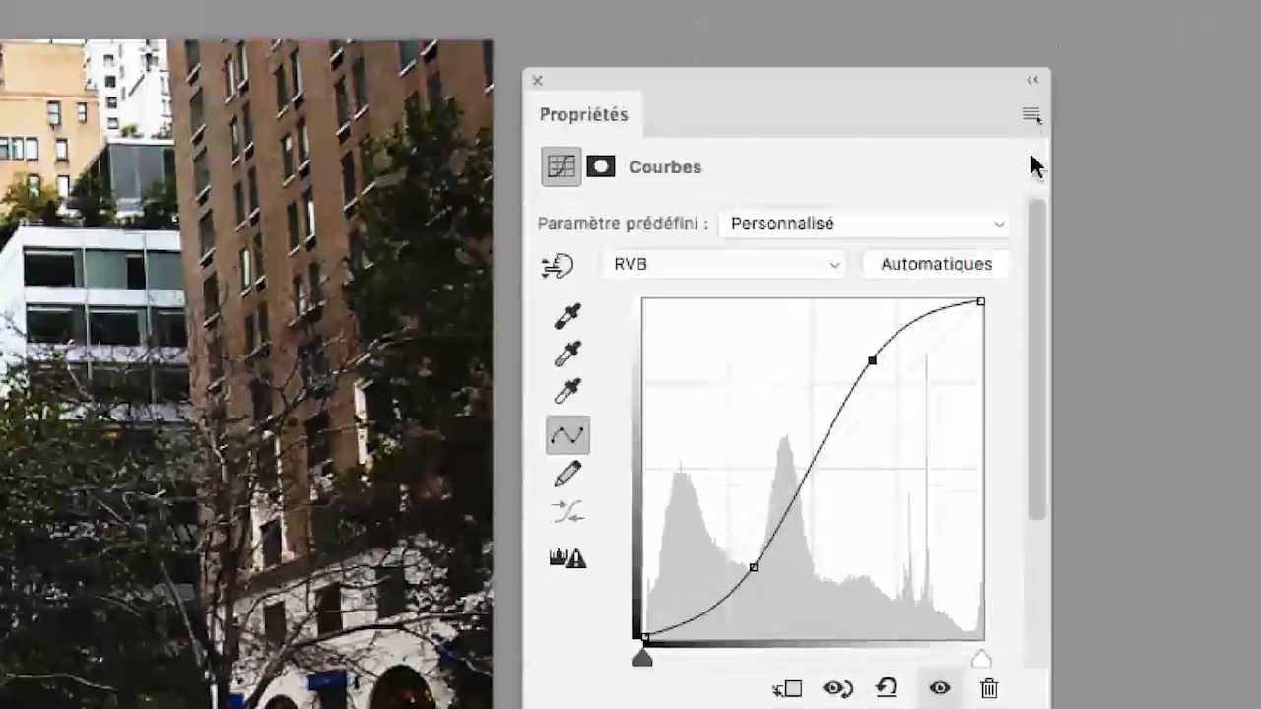
- Open the Options d'affichage des courbes dialog, showing Lumière (0-255)
click(1029, 140)
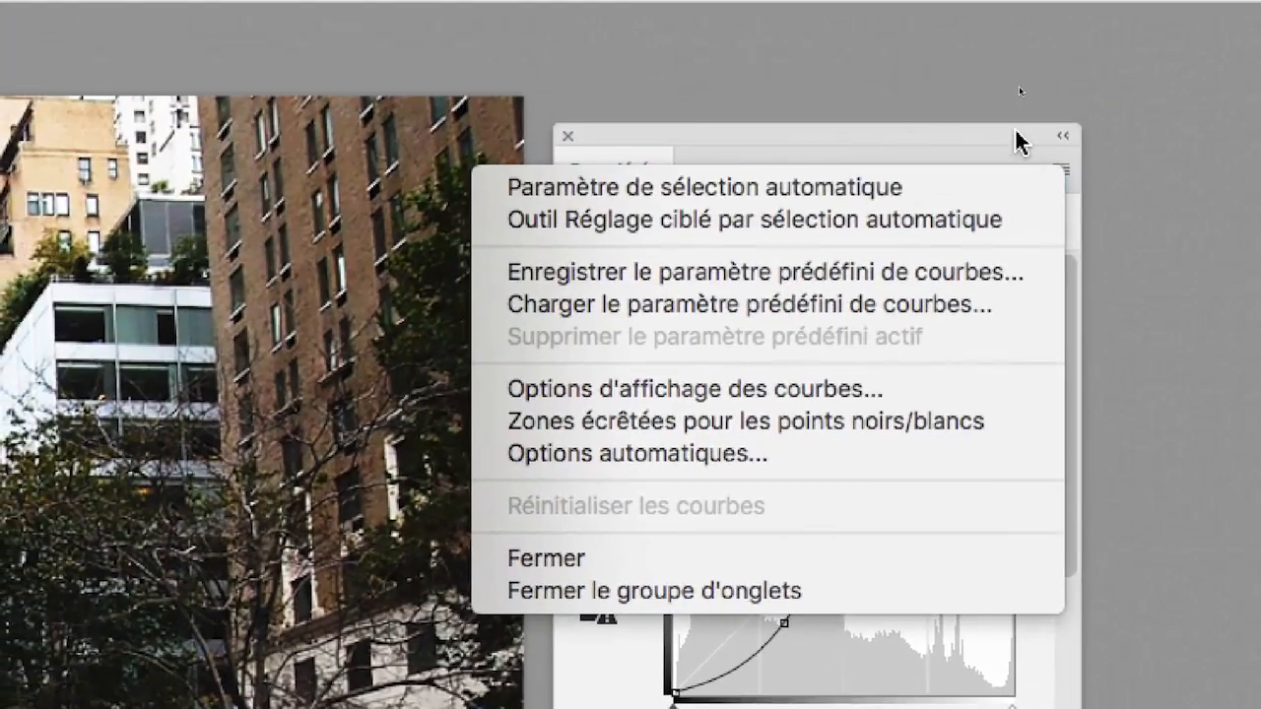
click(1059, 171)
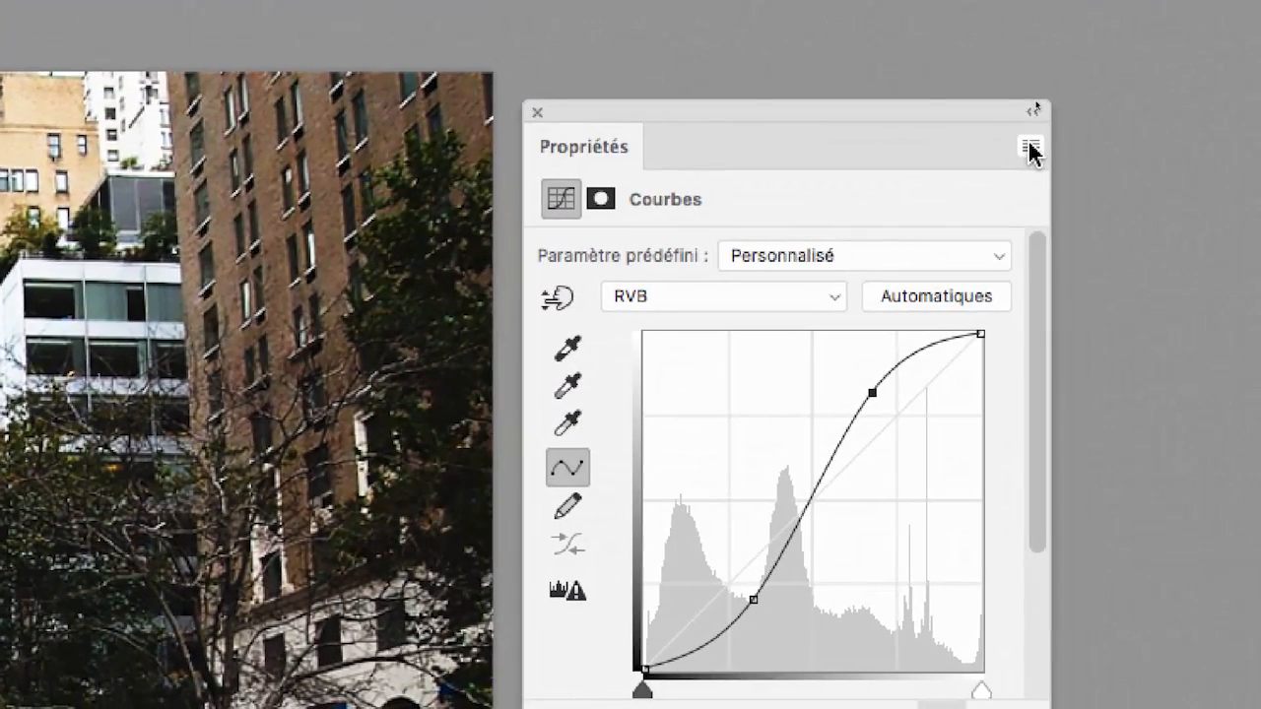
click(1031, 148)
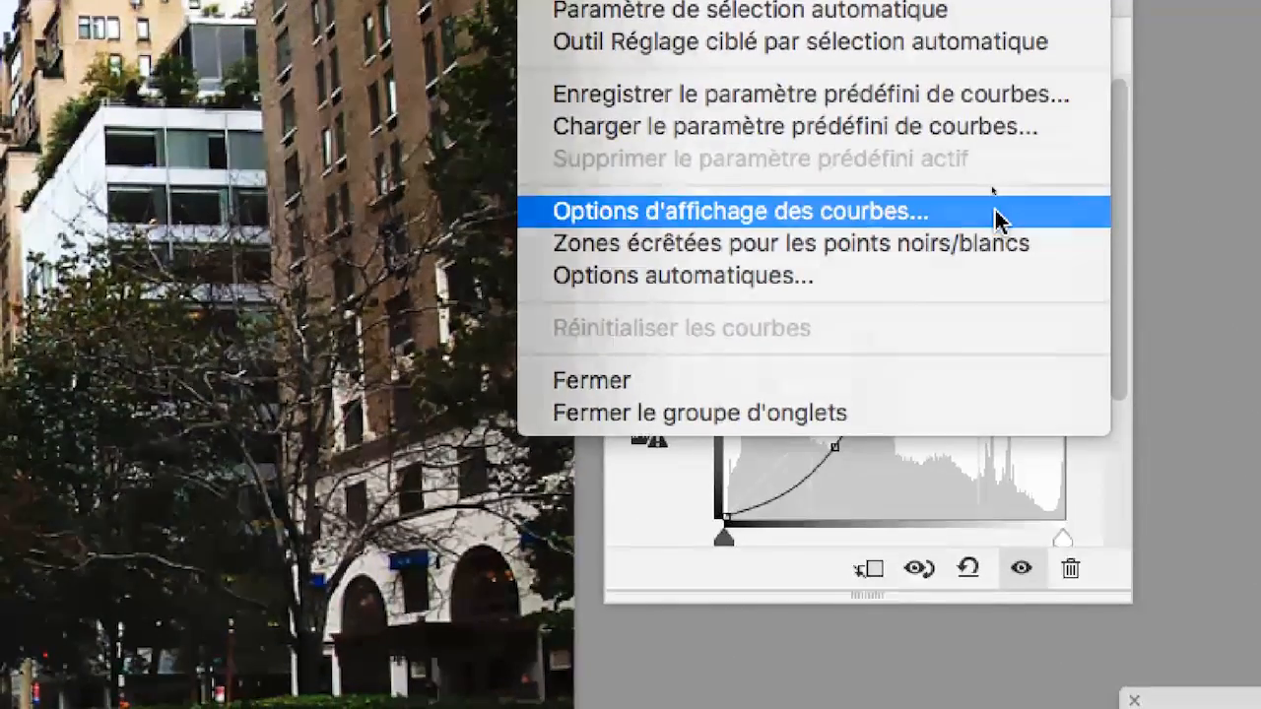
click(998, 213)
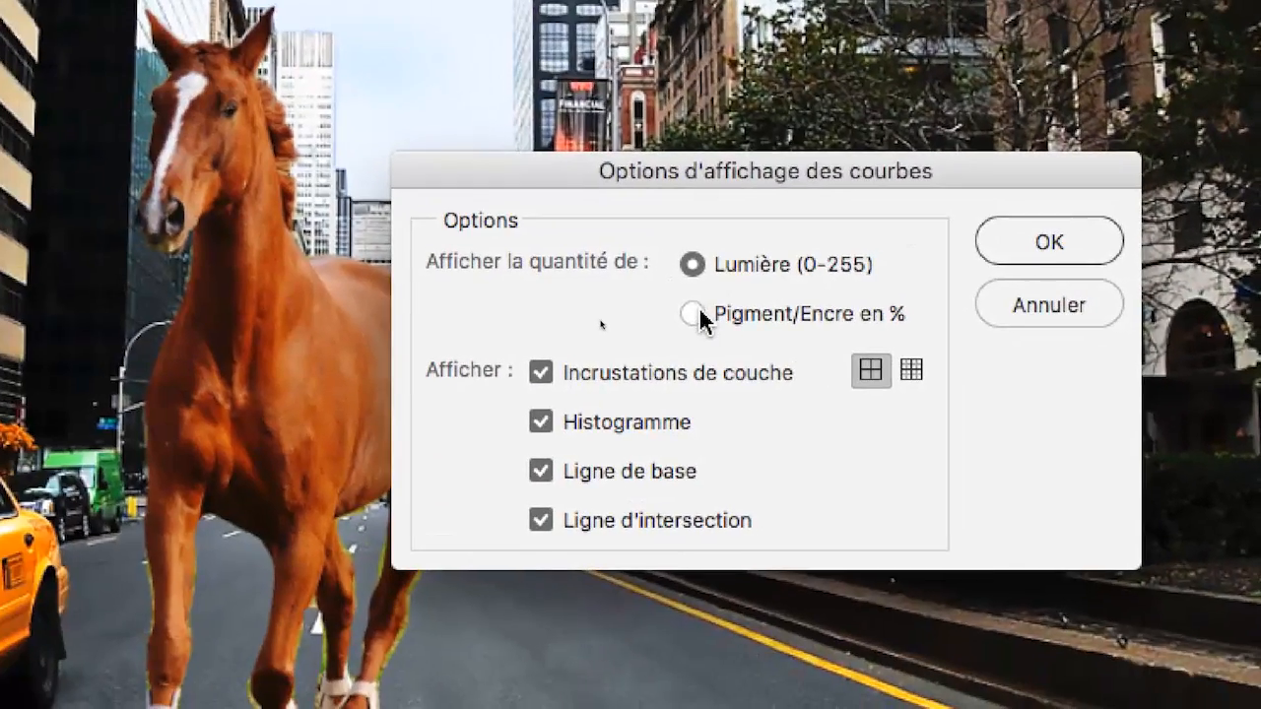
- Switch the Courbes 1 curve display amounts to Pigment/Encre en %
click(695, 313)
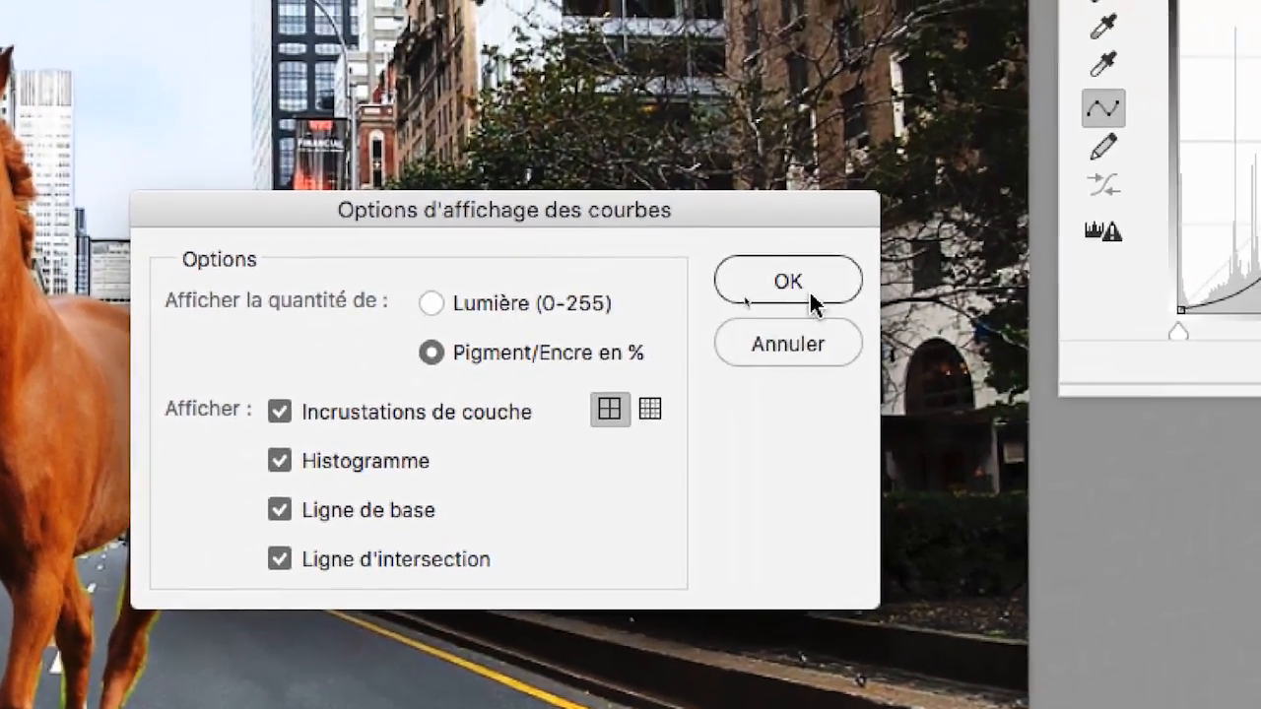
click(814, 296)
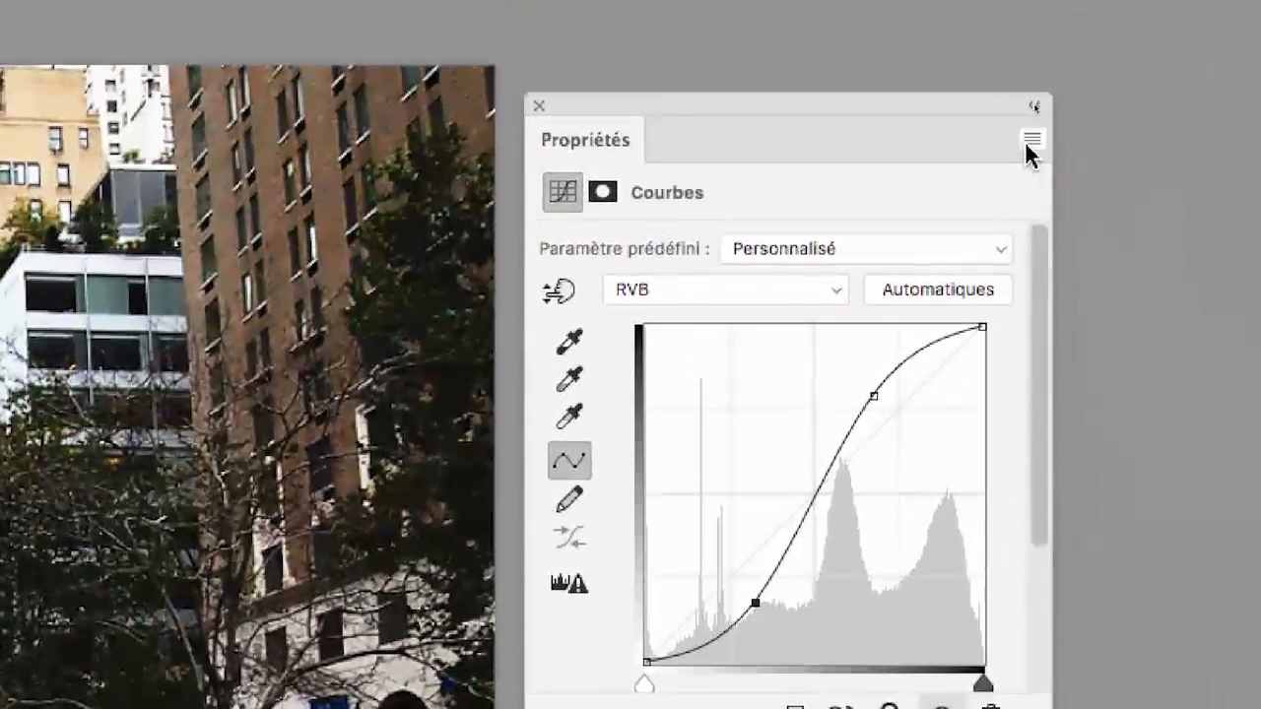
- Set the Courbes 1 curve display options back to Lumière (0-255)
click(1030, 140)
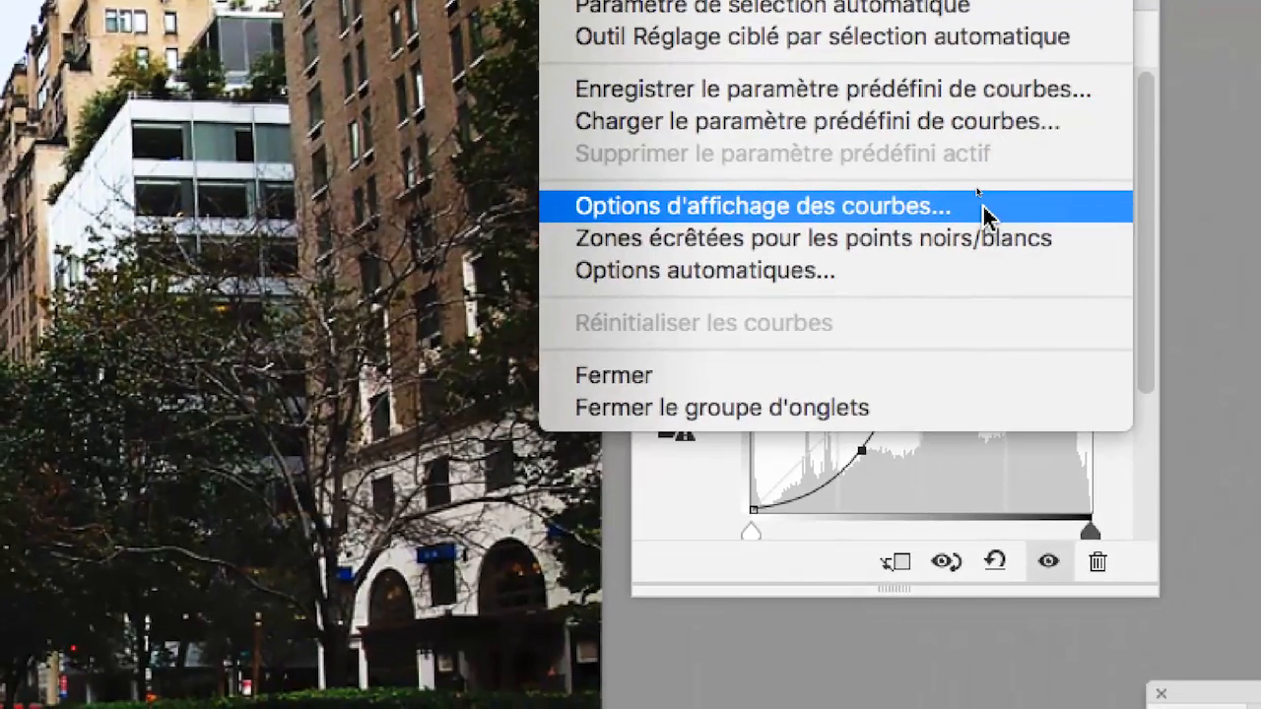
click(983, 207)
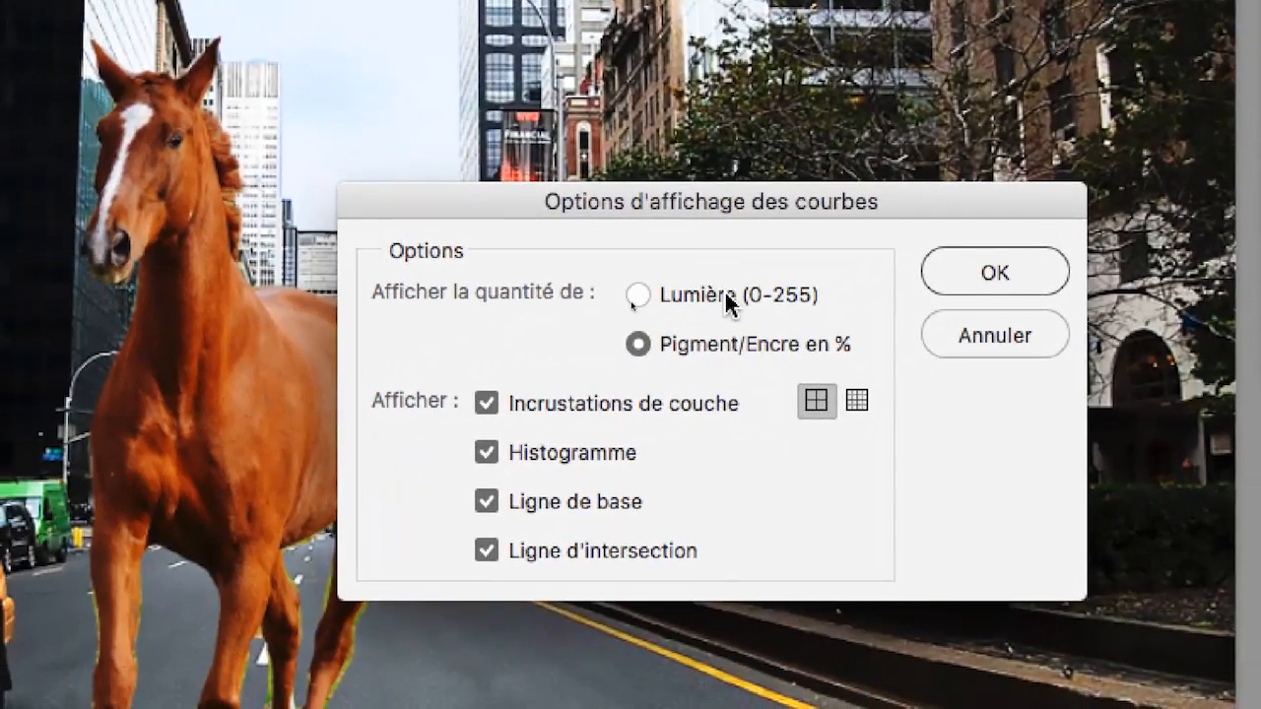
click(726, 296)
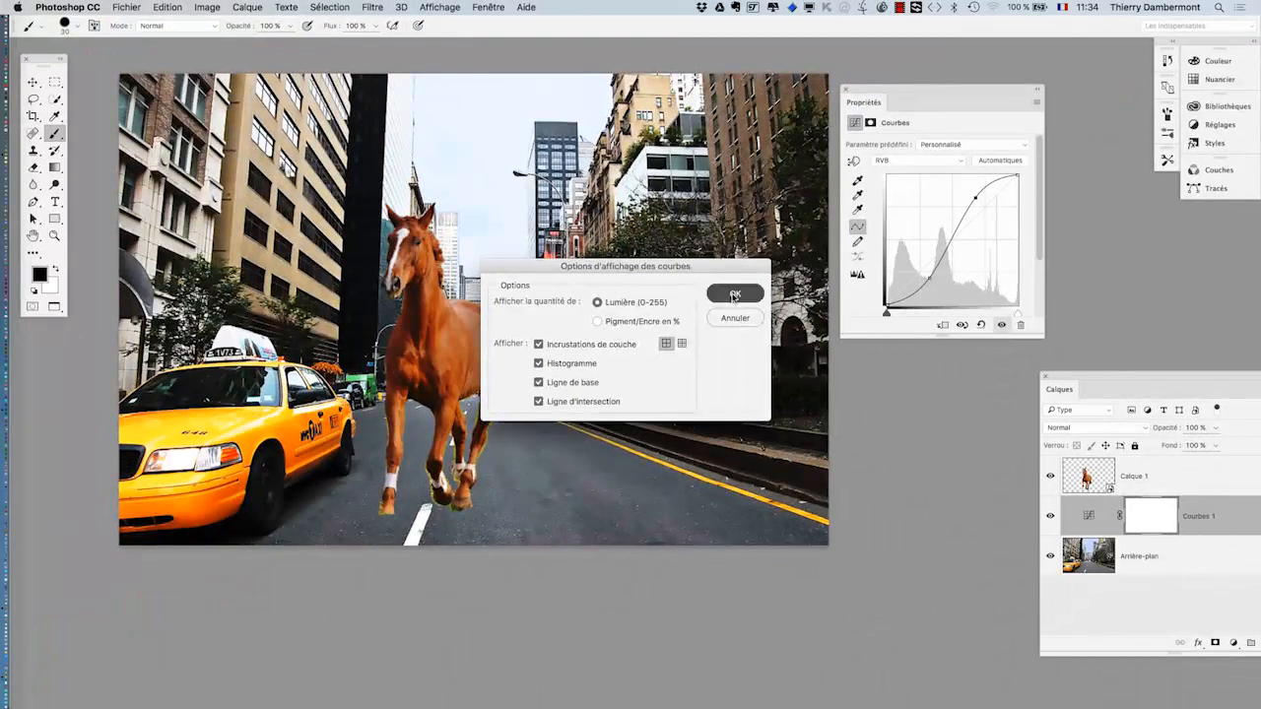
click(734, 295)
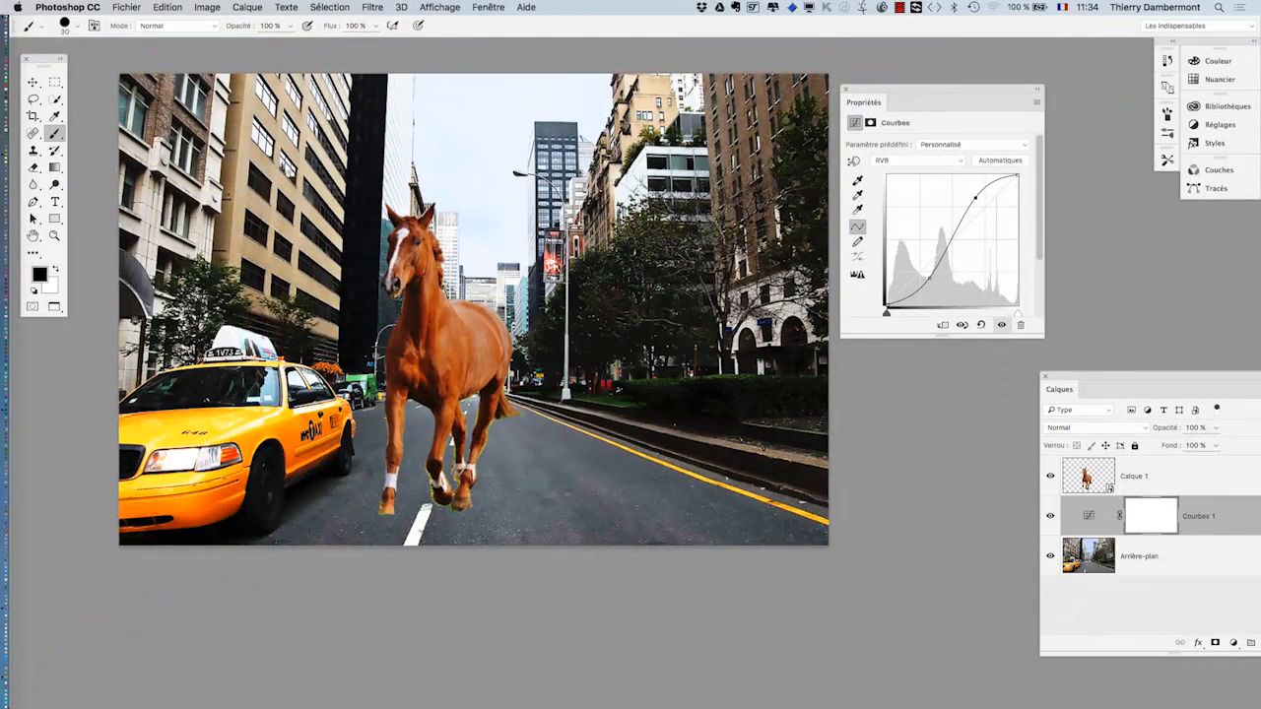